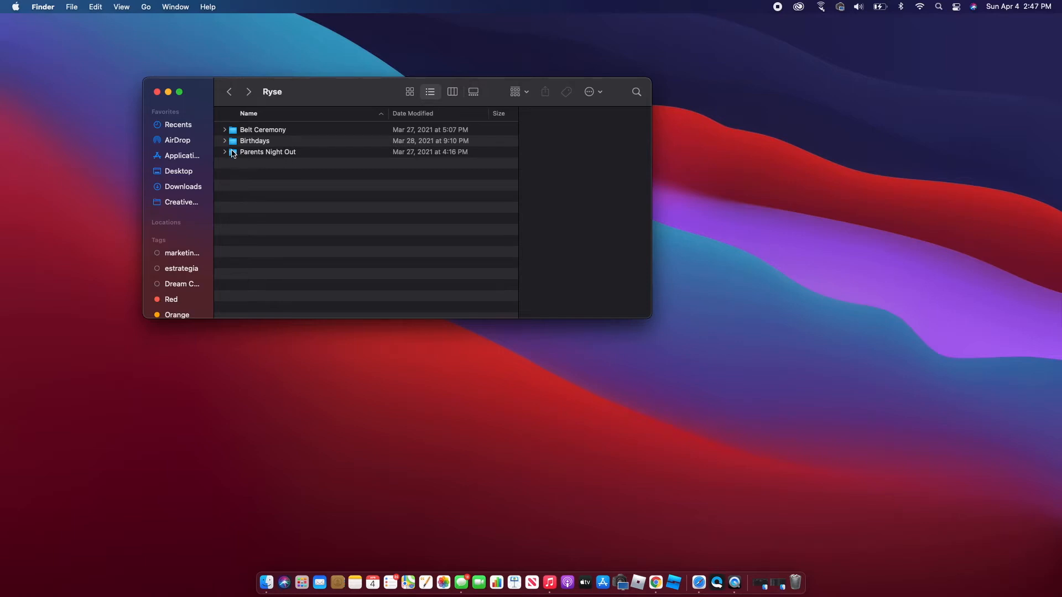
Open the Parents Night Out folder and look over its Video and Audio subfolders.
double_click(233, 153)
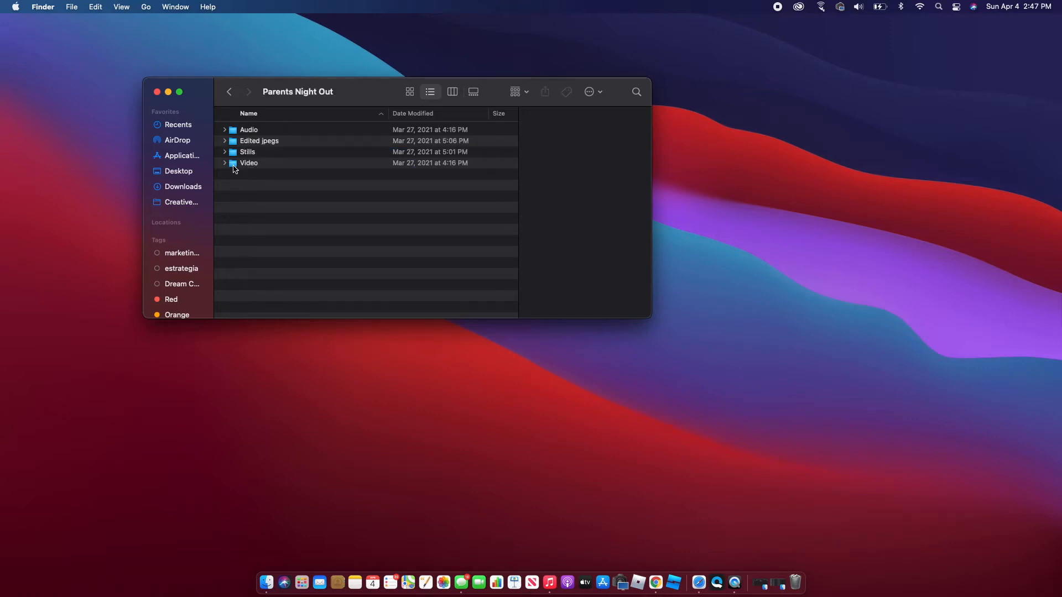
left_click(233, 163)
left_click(236, 133)
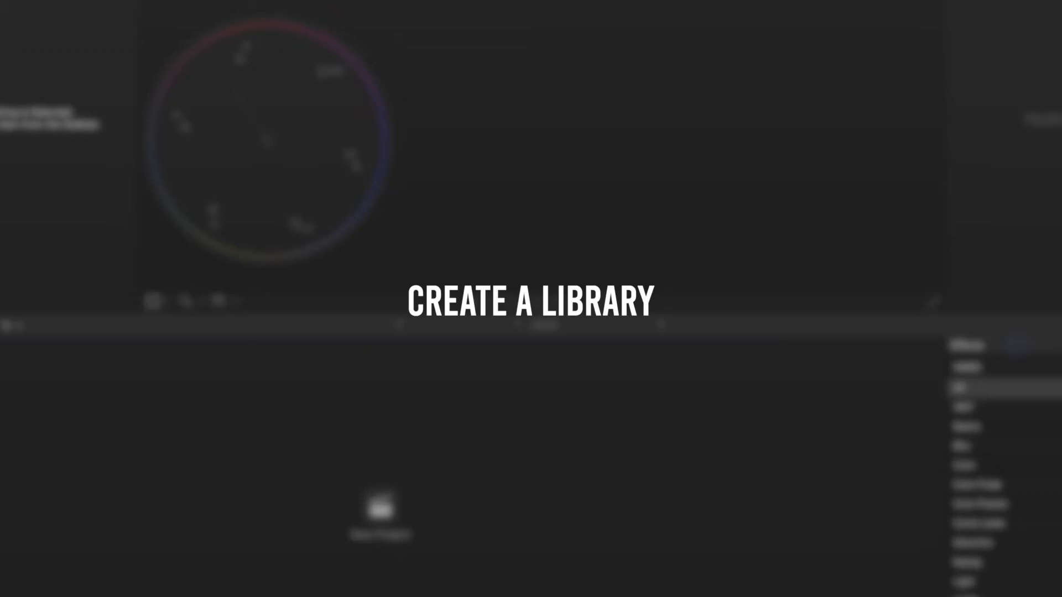
Switch to Final Cut Pro and create a library called Parents night out inside the Ryse > Parents Night Out folder on My Book.
left_click(94, 8)
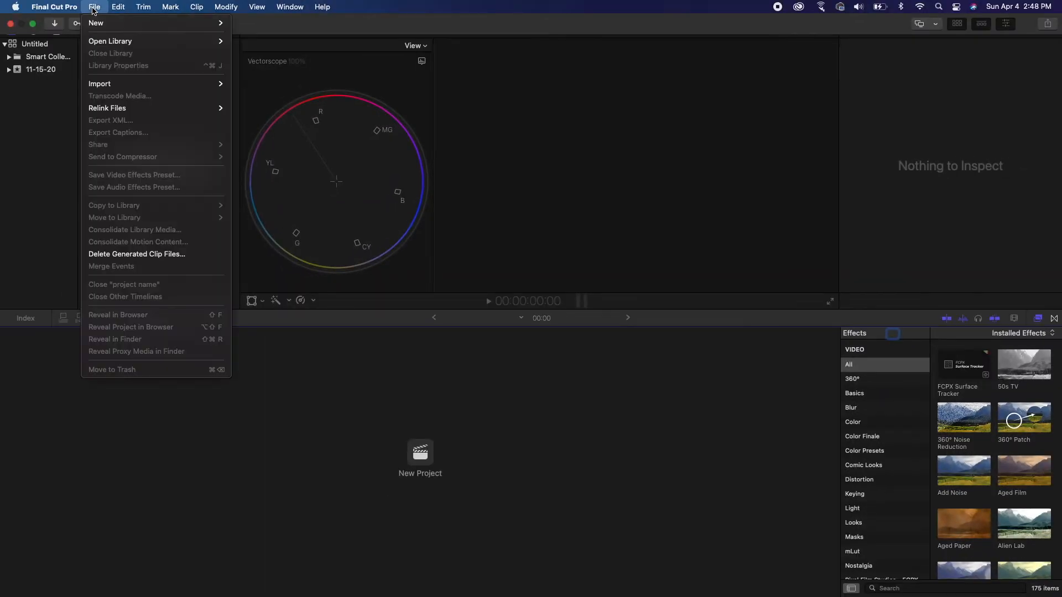
mouse_move(166, 23)
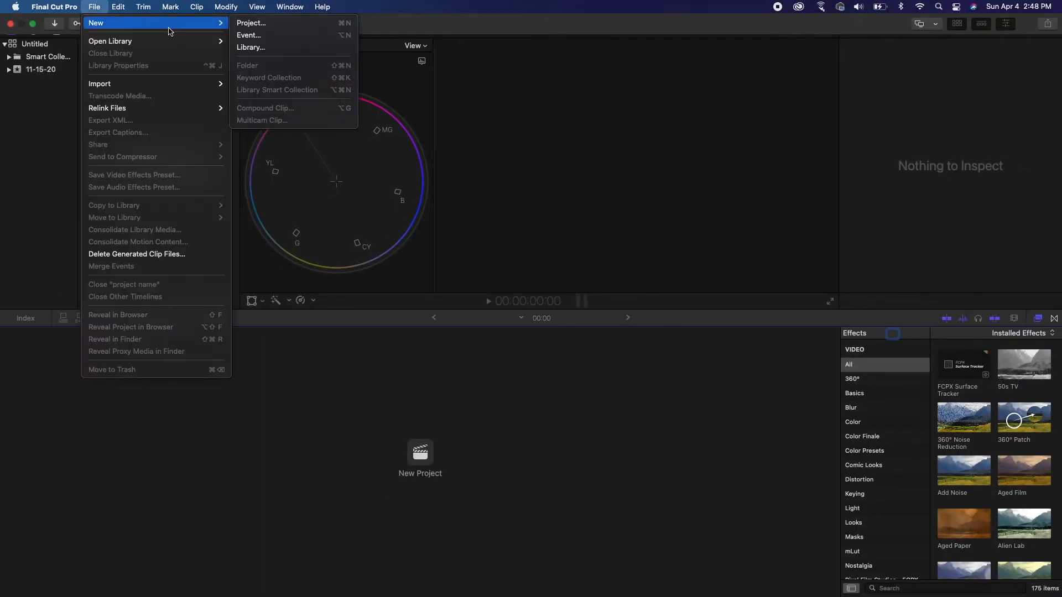
left_click(266, 49)
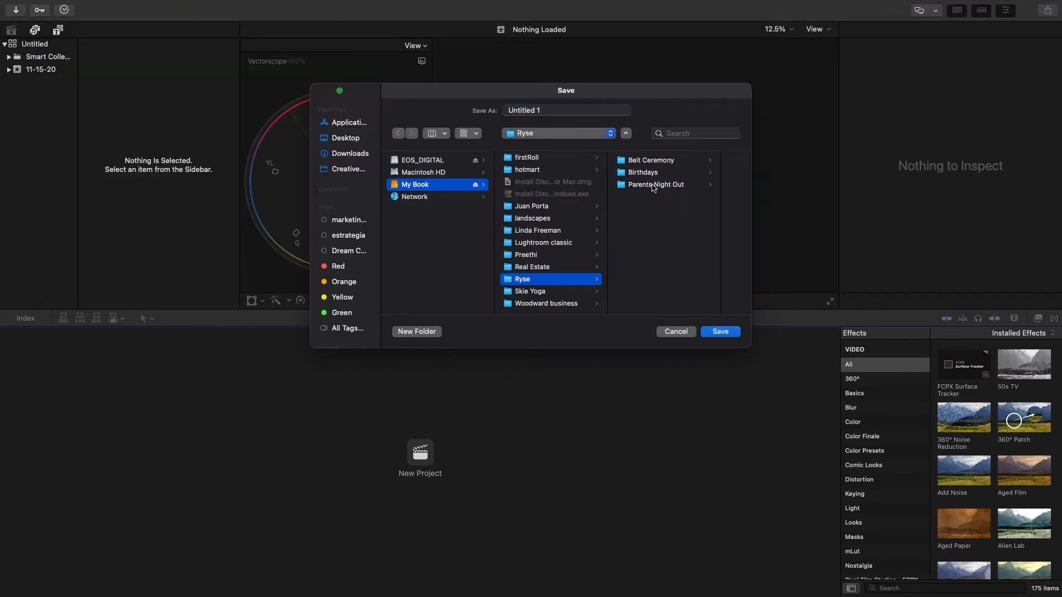
left_click(654, 186)
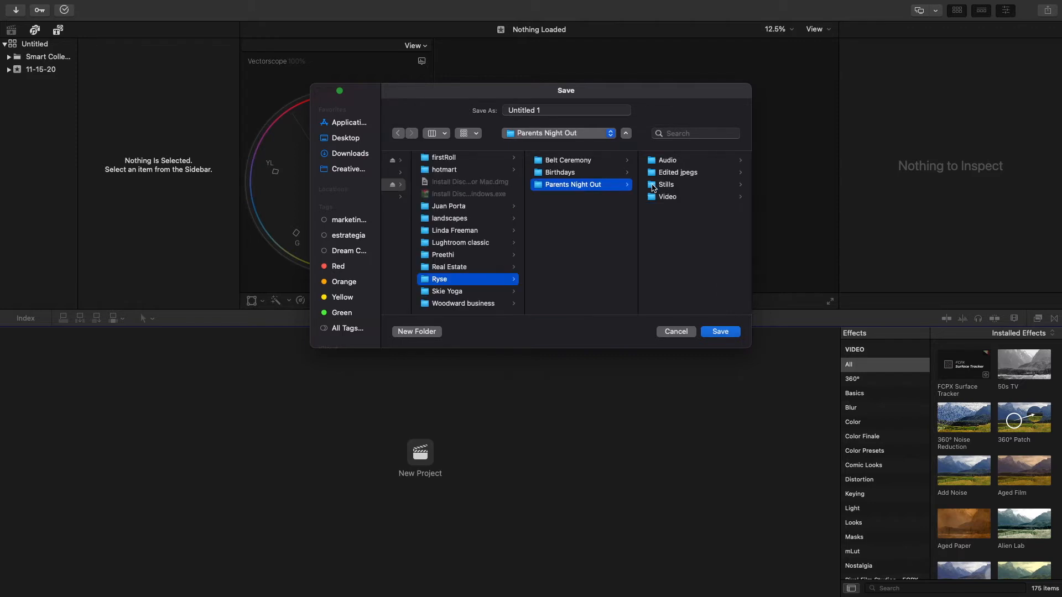
left_click(598, 190)
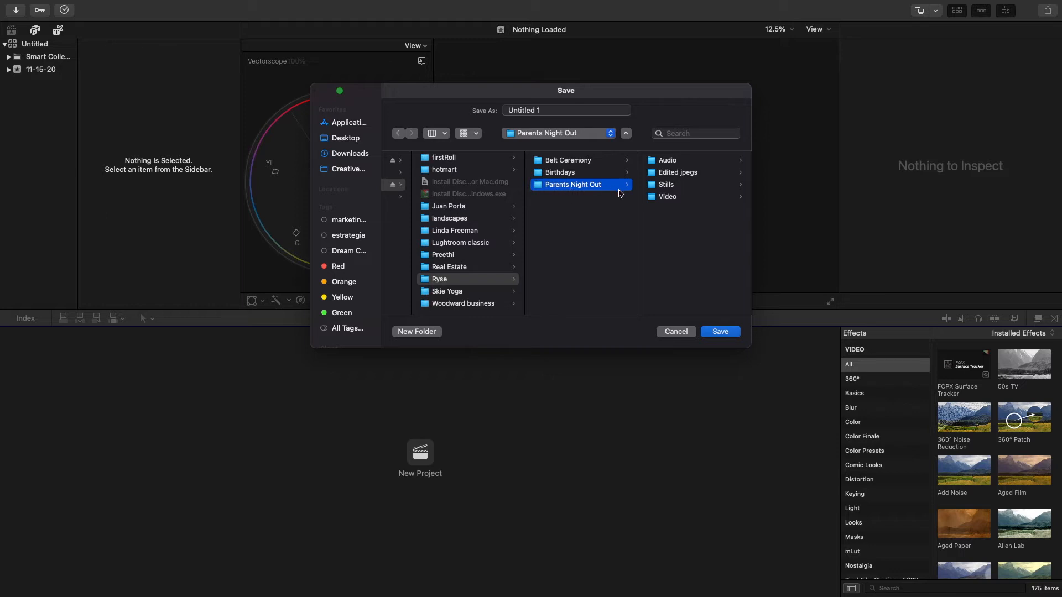
left_click(551, 110)
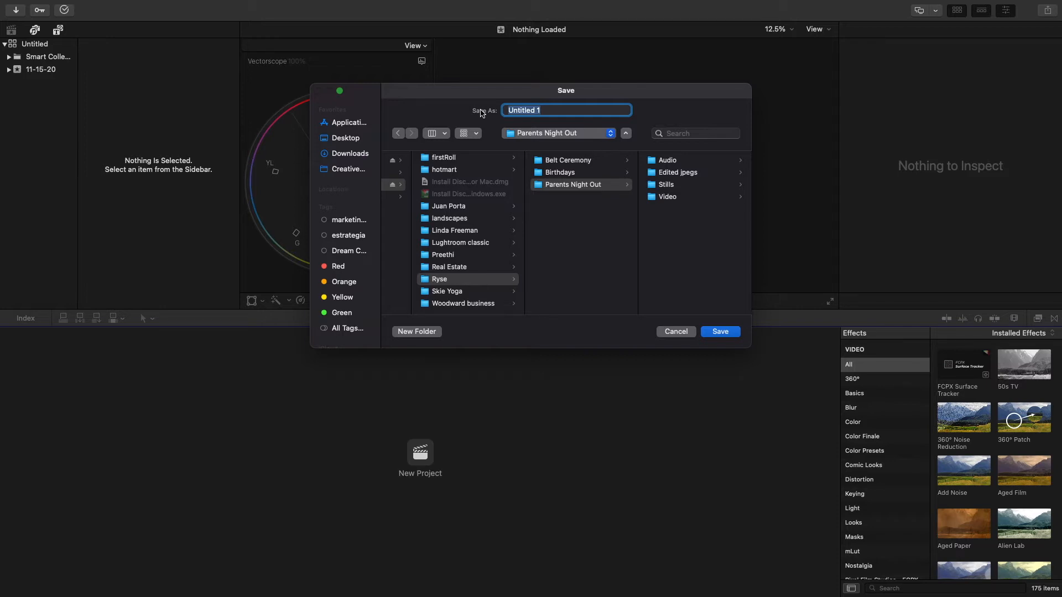
type("Parents nigh")
left_click(720, 332)
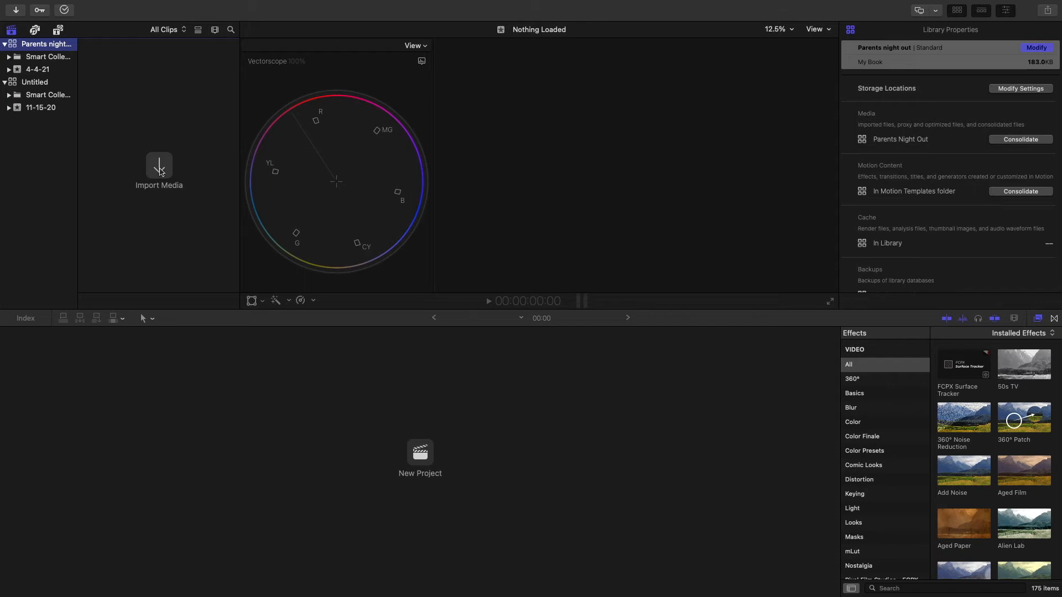
Import the Edited jpegs, Stills, Audio and Video folders from My Book > Ryse > Parents Night Out into the 4-4-21 event.
left_click(159, 169)
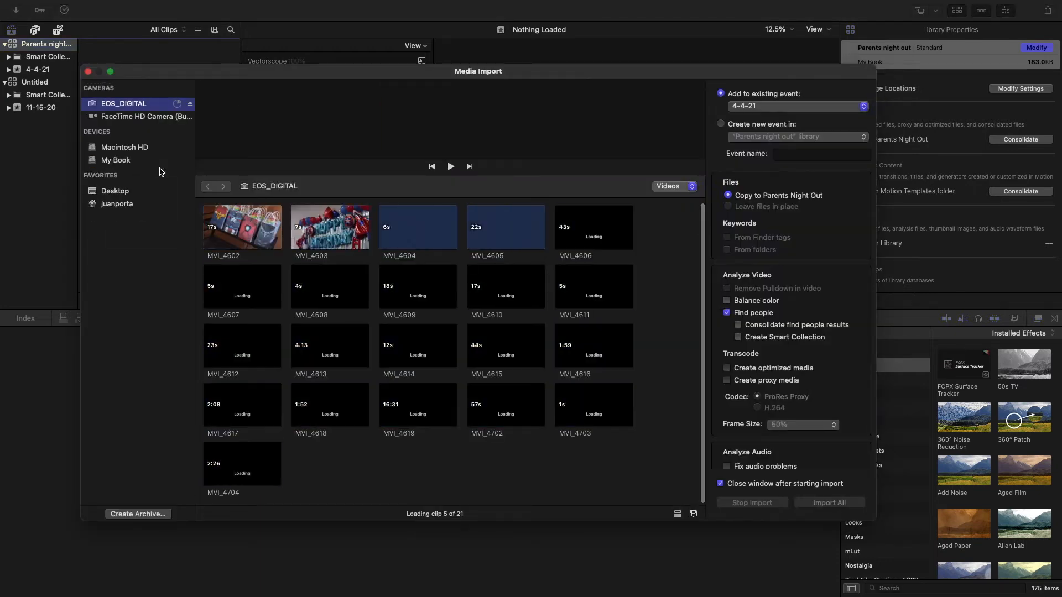
left_click(115, 160)
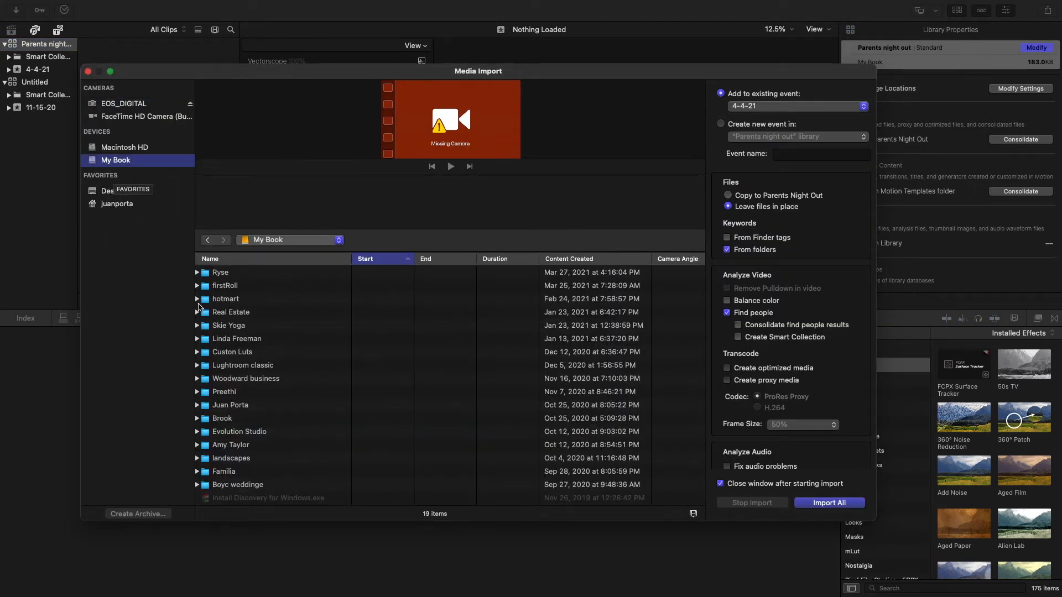
left_click(210, 277)
double_click(211, 277)
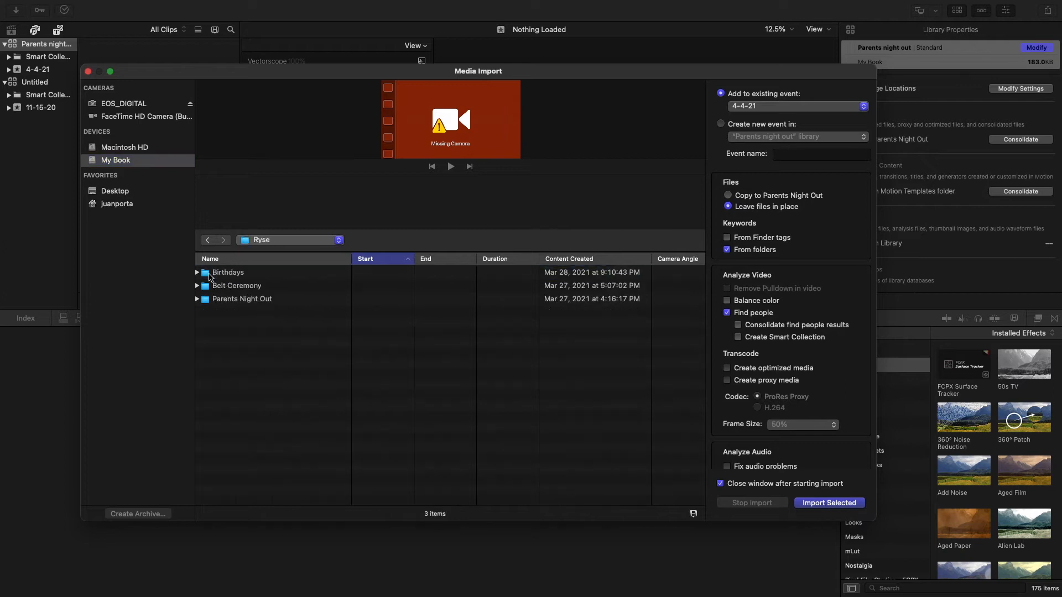
double_click(232, 299)
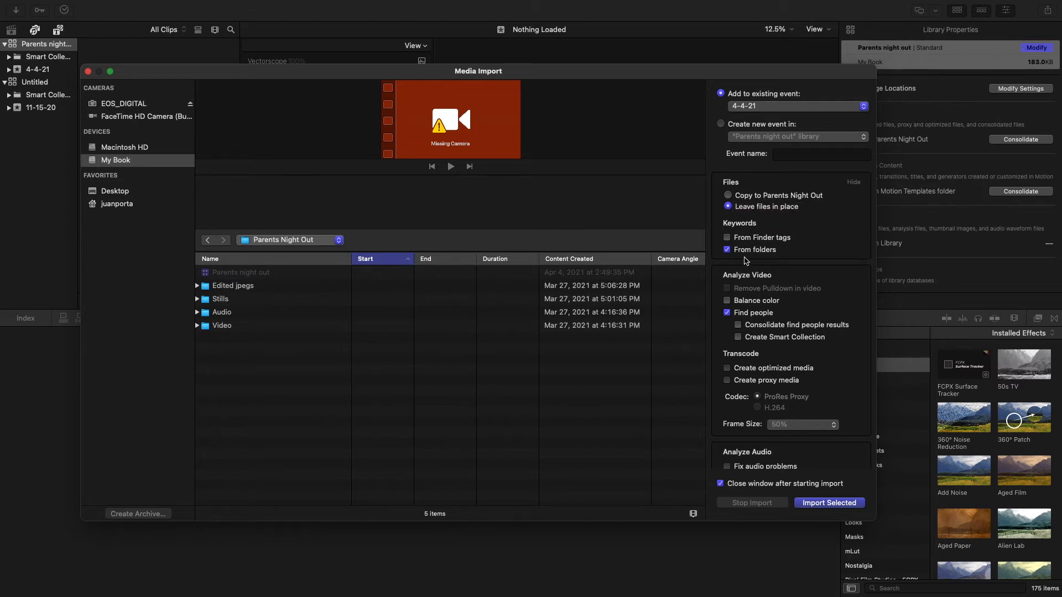
left_click_drag(232, 367, 229, 284)
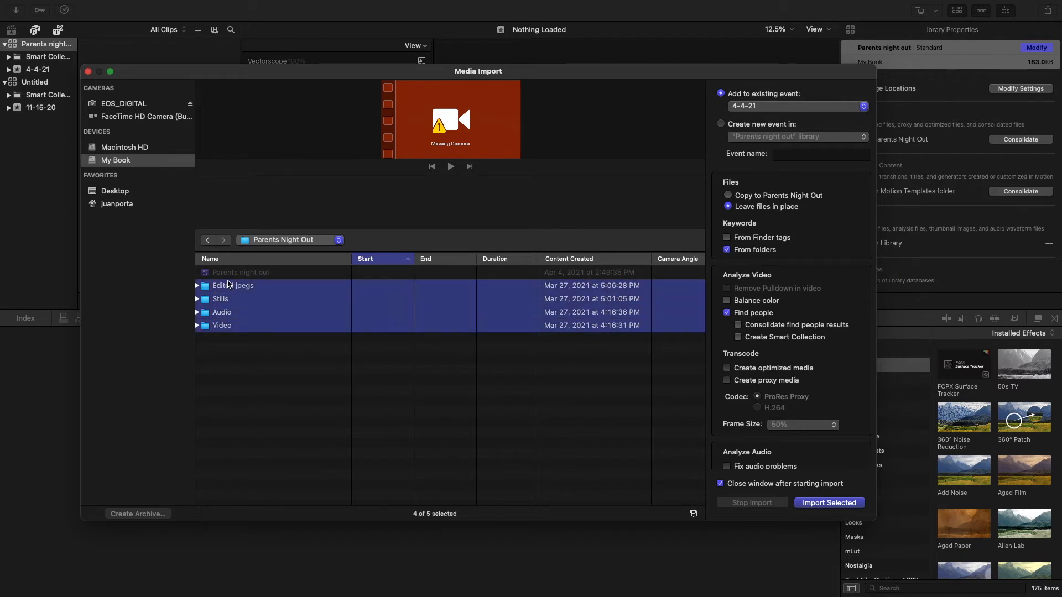
left_click(818, 504)
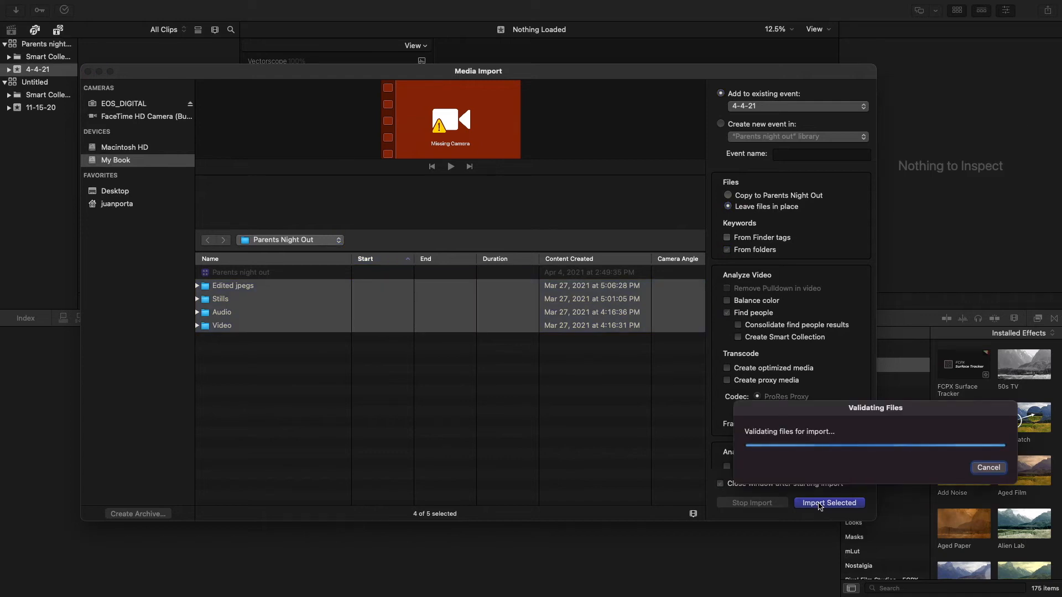
Browse the imported clips and inspect the camera subfolders of the Video folder in Finder.
scroll(185, 242, "down", 15)
scroll(184, 242, "down", 10)
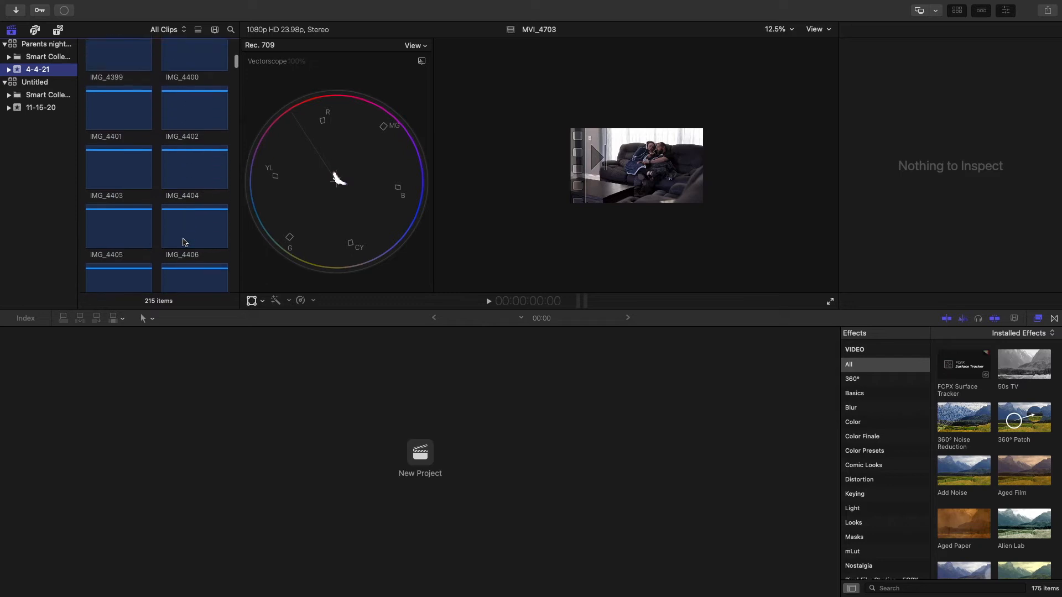
scroll(184, 239, "down", 8)
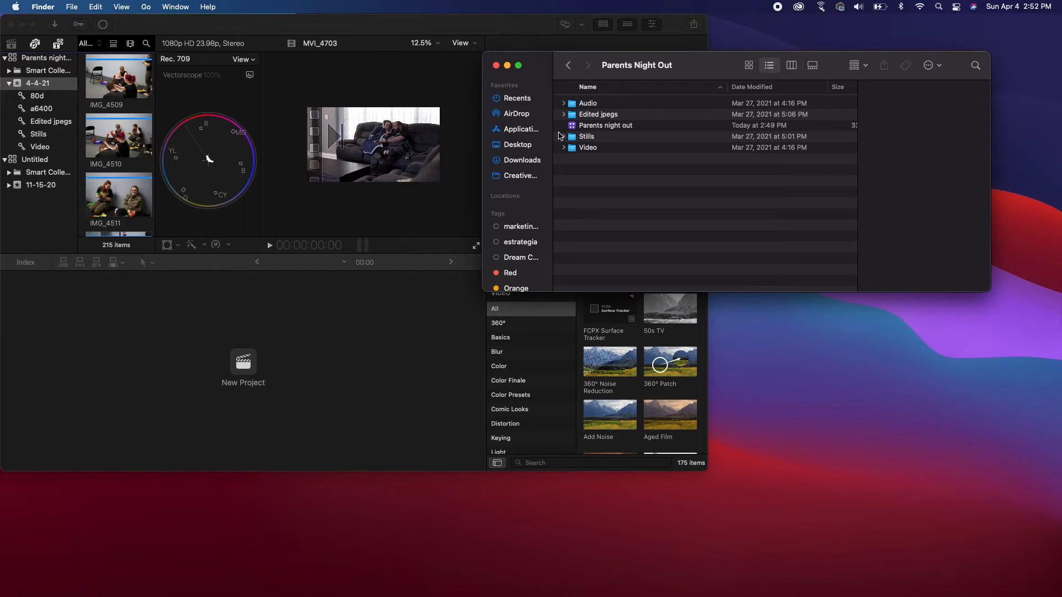
double_click(575, 150)
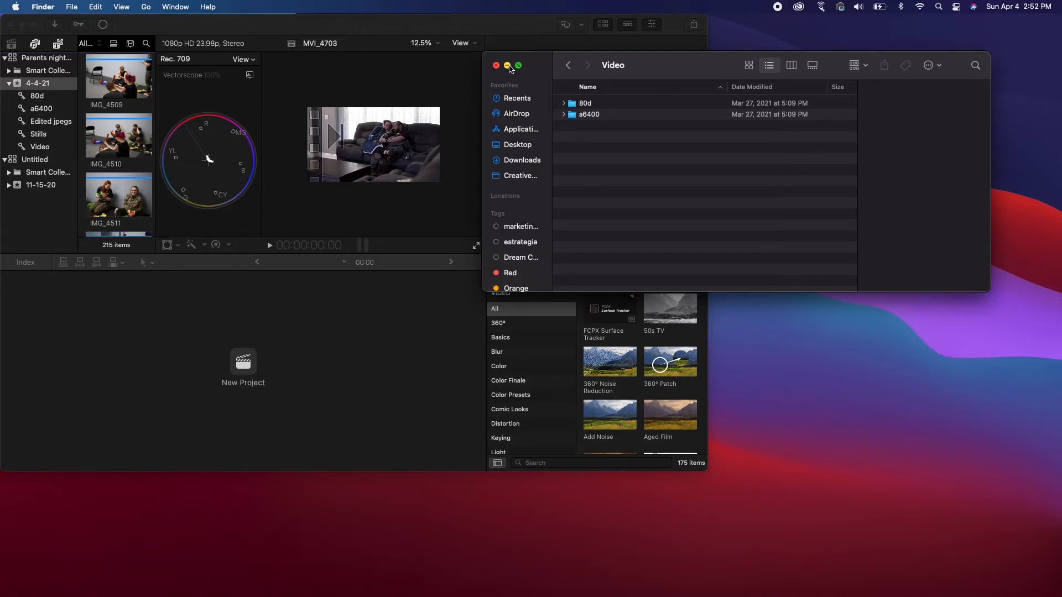
left_click(510, 67)
Return to Final Cut Pro in full screen and check the a6400 keyword collection.
left_click_drag(186, 30, 280, 31)
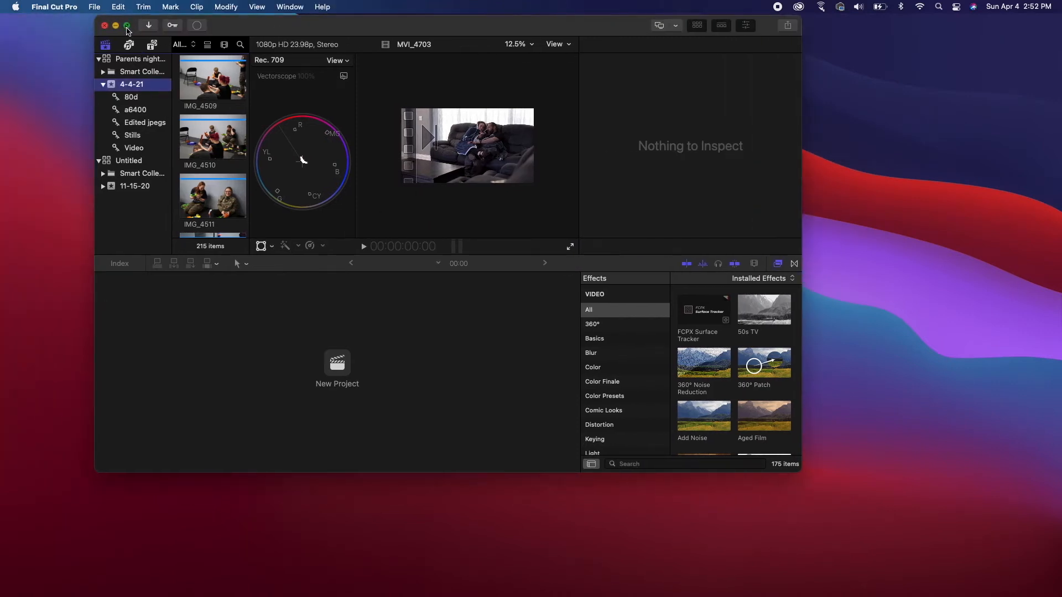
left_click(126, 26)
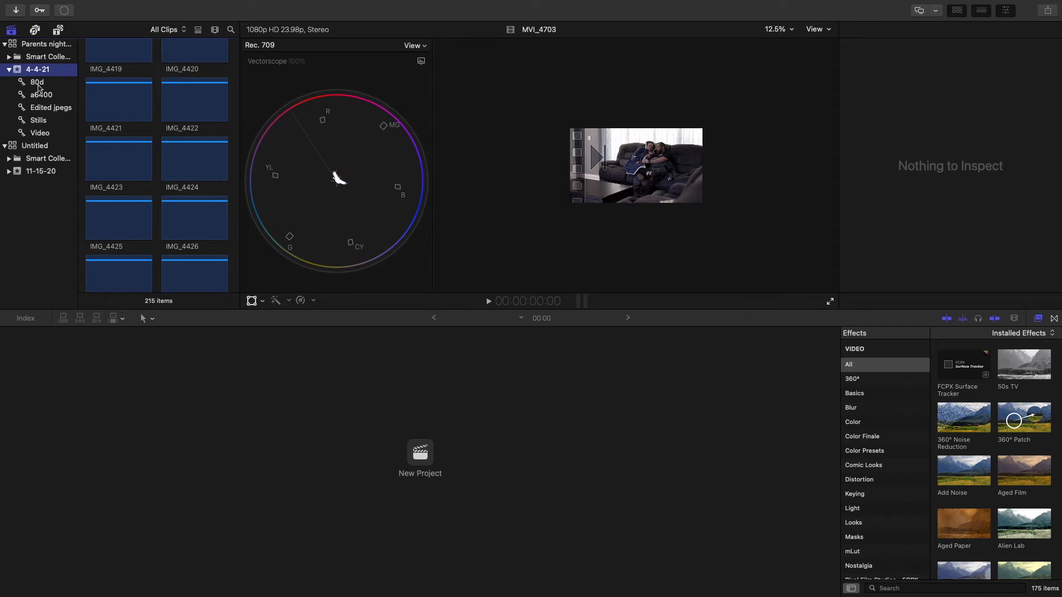
left_click(40, 95)
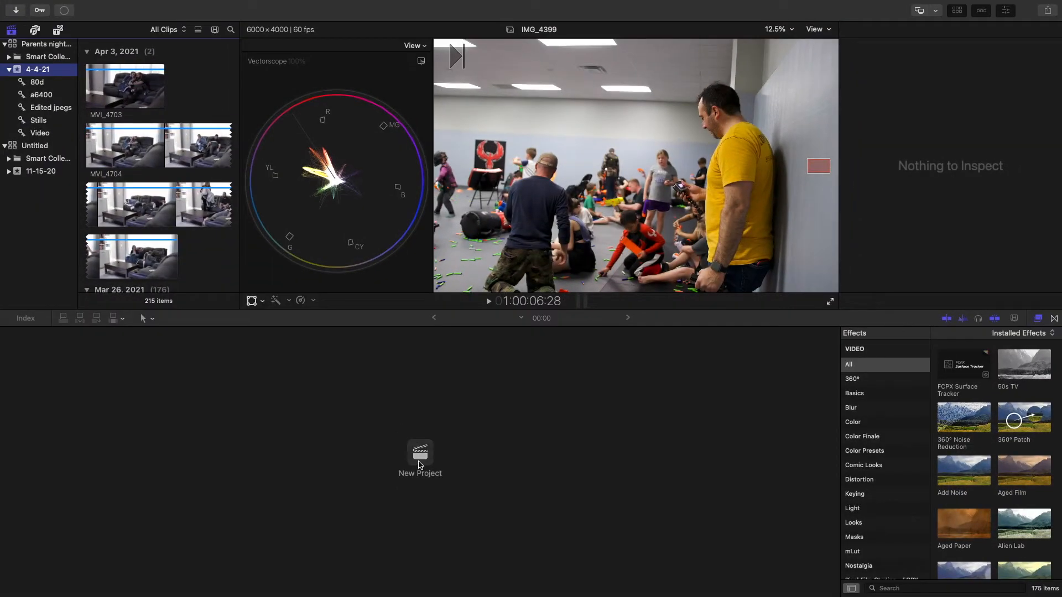
Start a new project in the 4-4-21 event and name it Parents night out.
left_click(419, 465)
left_click(500, 233)
left_click(500, 232)
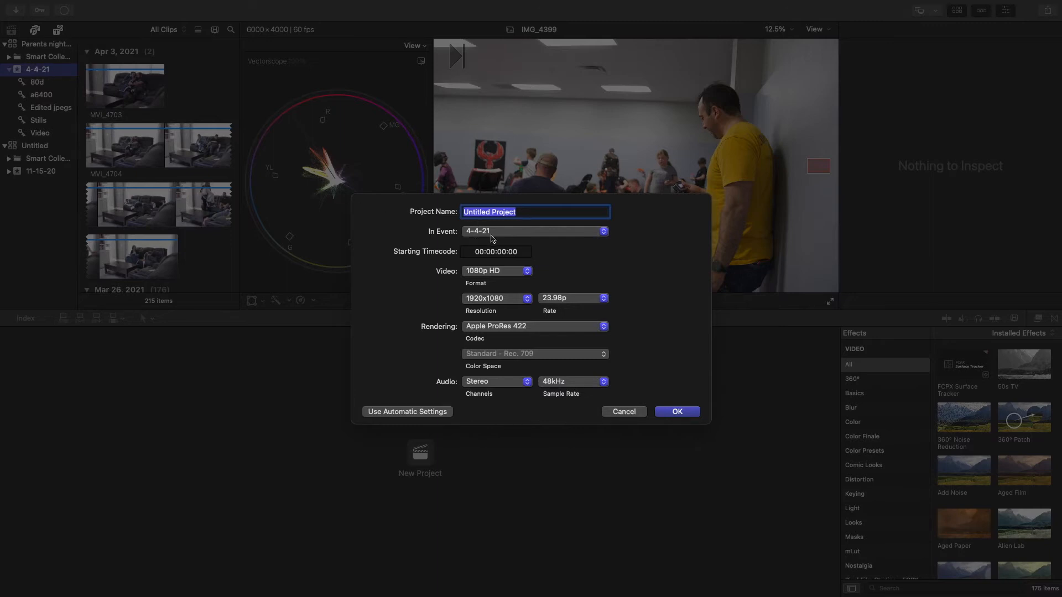
left_click(521, 212)
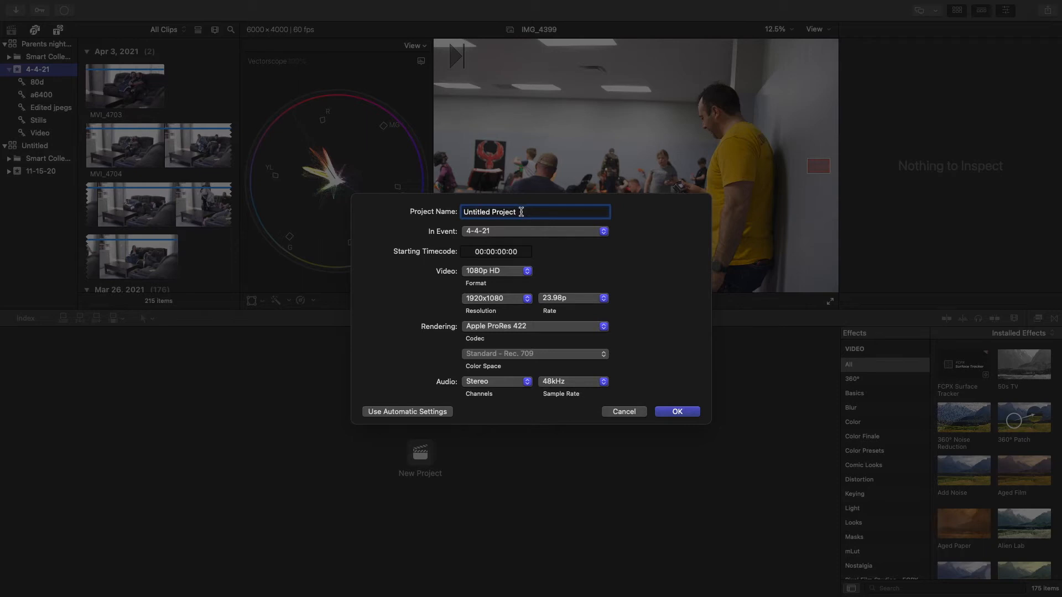
key("super+a")
type("P")
type("arents night ")
type("put")
key("BackSpace")
key("BackSpace")
key("BackSpace")
type("out")
Choose the 1080p HD video format and create the project with 1920x1080 resolution at 23.98p.
left_click(485, 271)
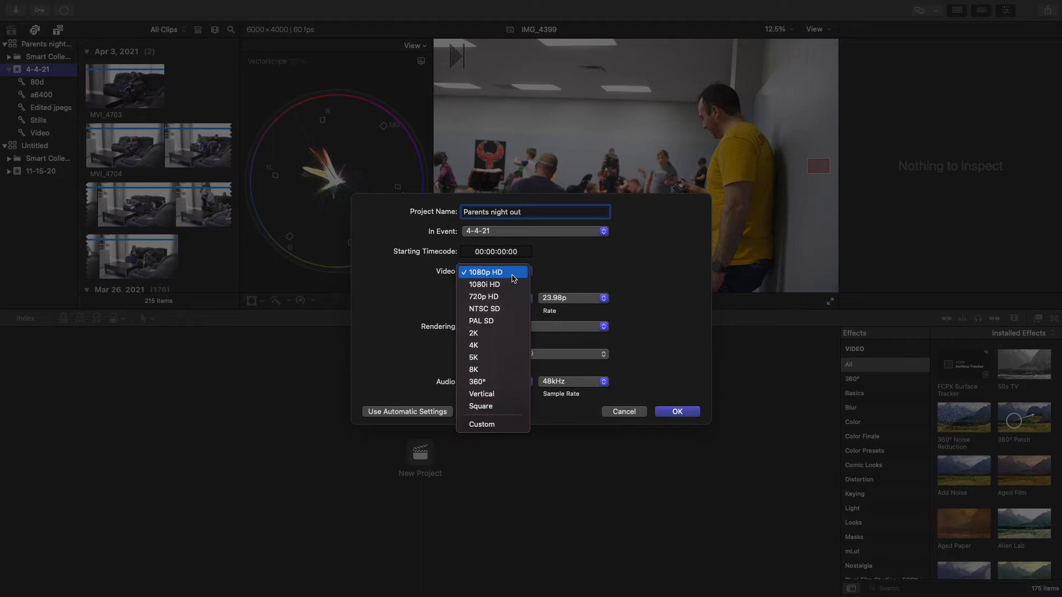
left_click(512, 275)
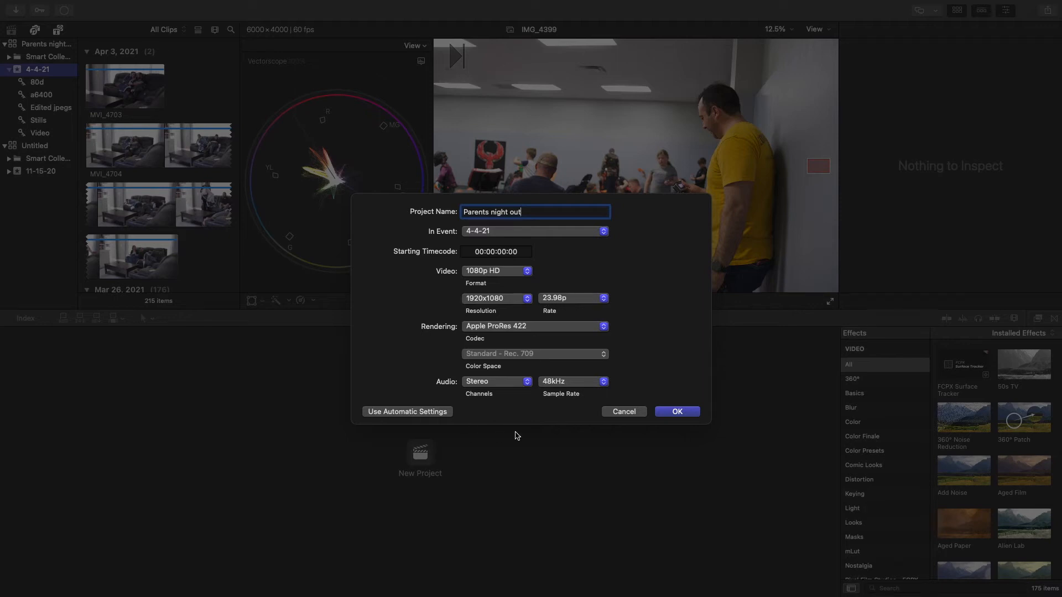
left_click(668, 410)
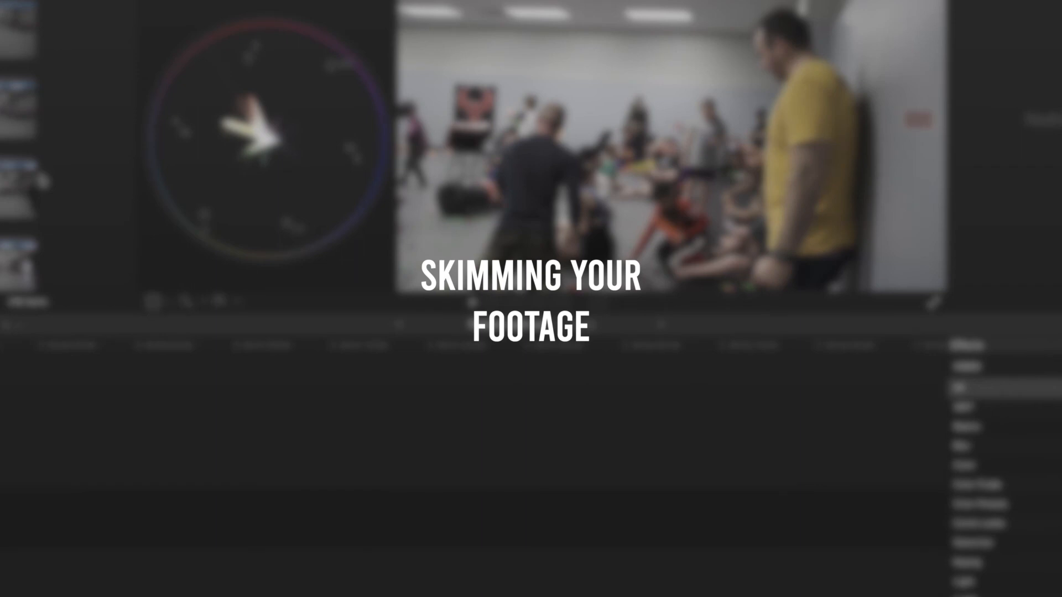
Place the entire MVI_4396 clip in the timeline and delete it again.
scroll(42, 180, "down", 2)
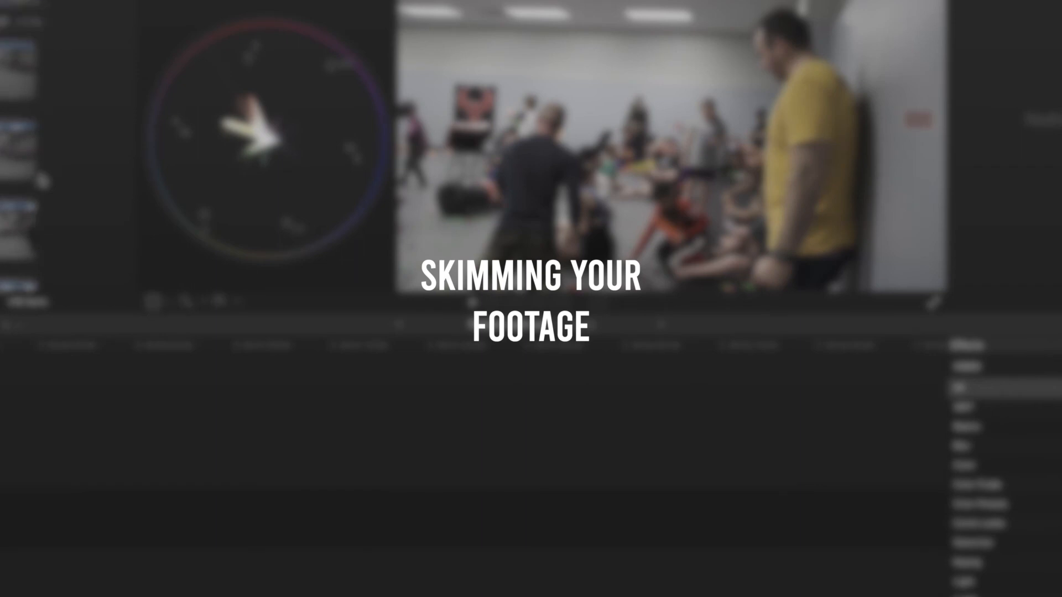
scroll(42, 180, "up", 1)
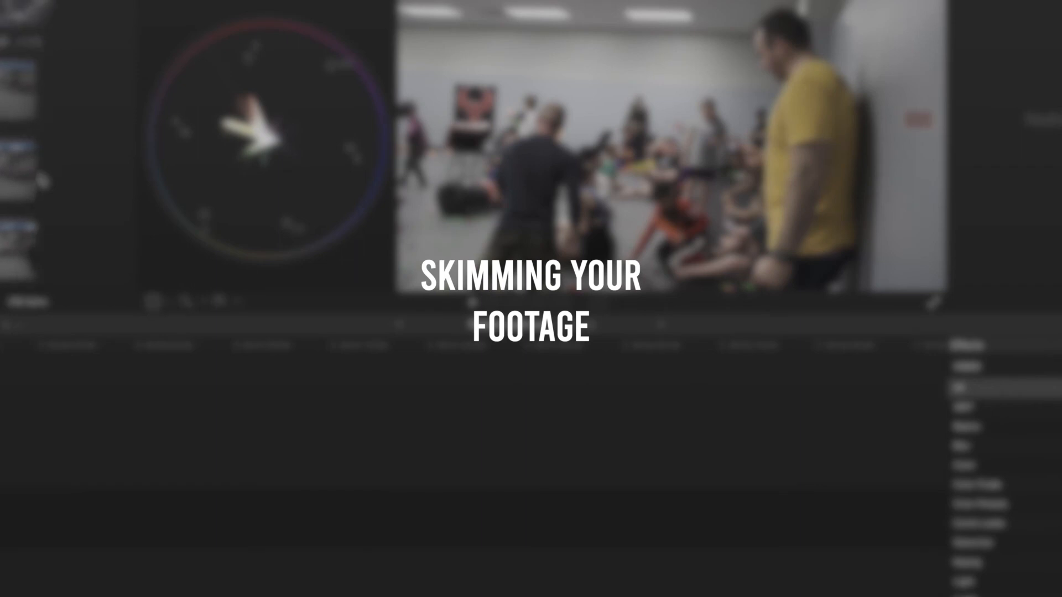
scroll(41, 180, "down", 2)
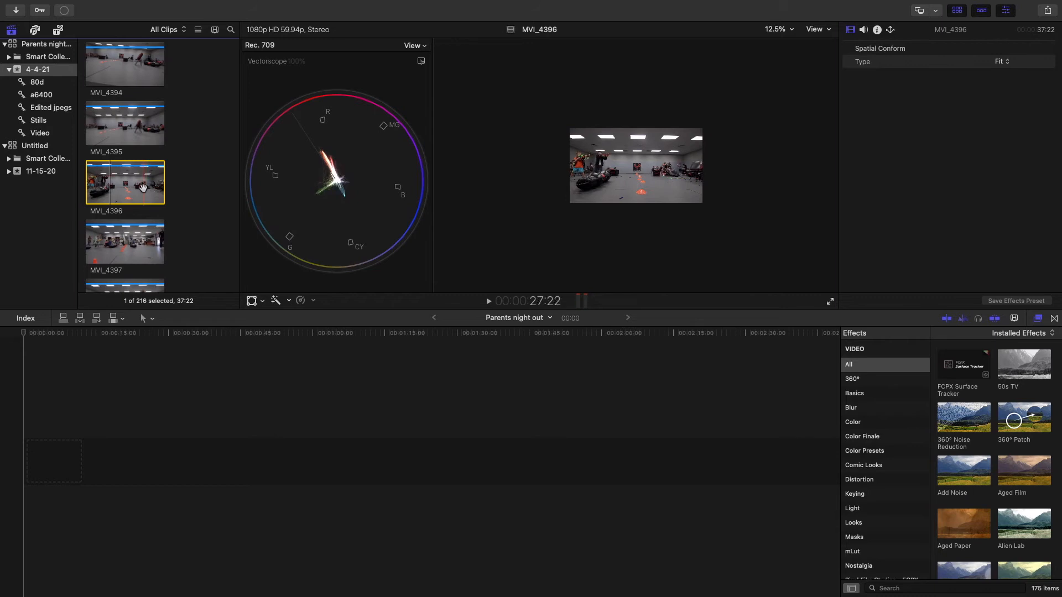
left_click_drag(146, 190, 104, 407)
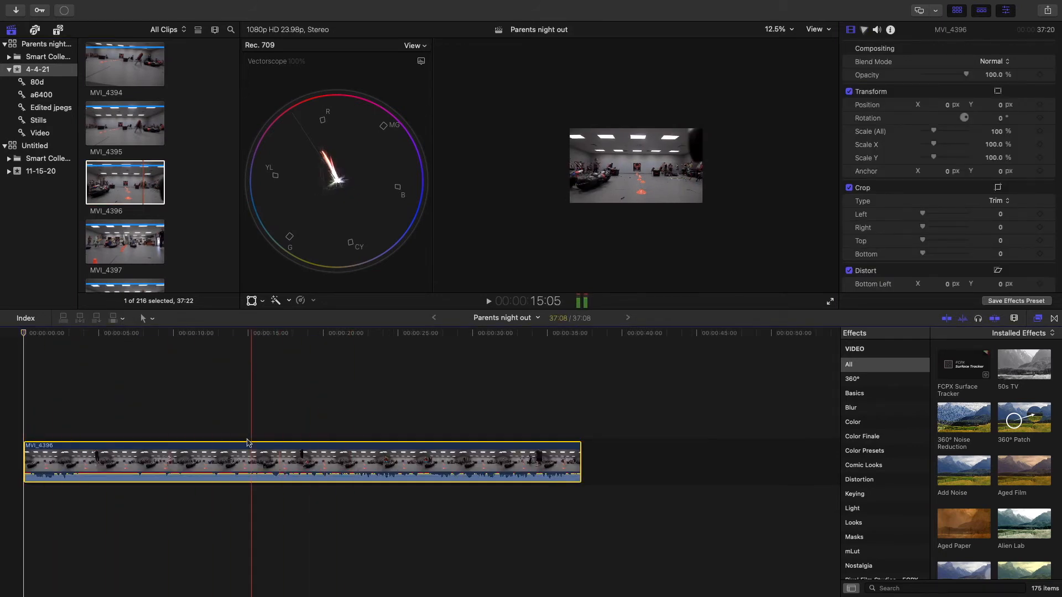
key("Delete")
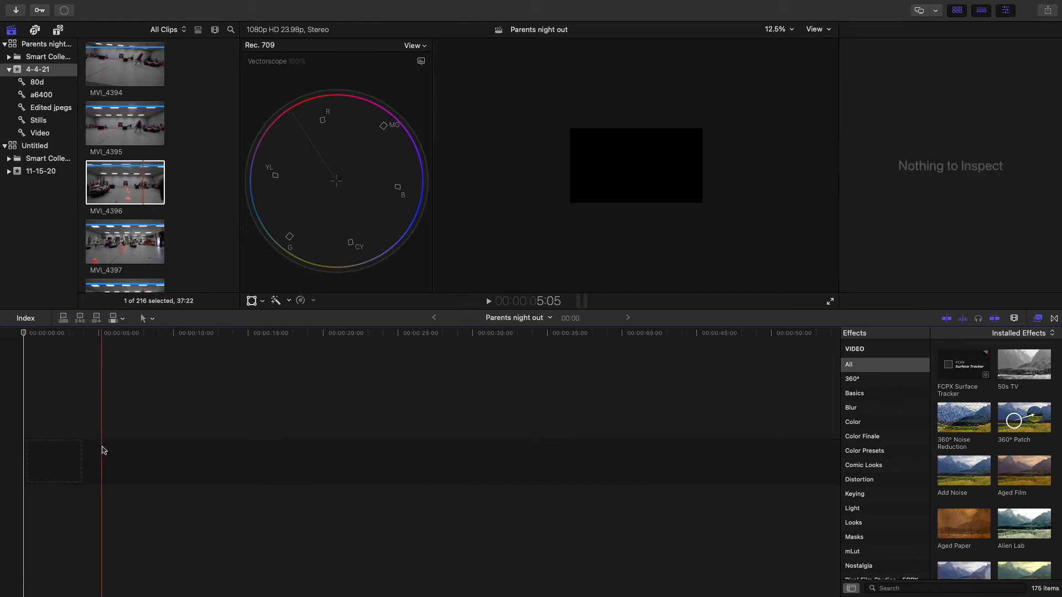
Mark the range from 10:10 to 16:25 in the browser clip MVI_4396 as a favorite.
left_click(86, 183)
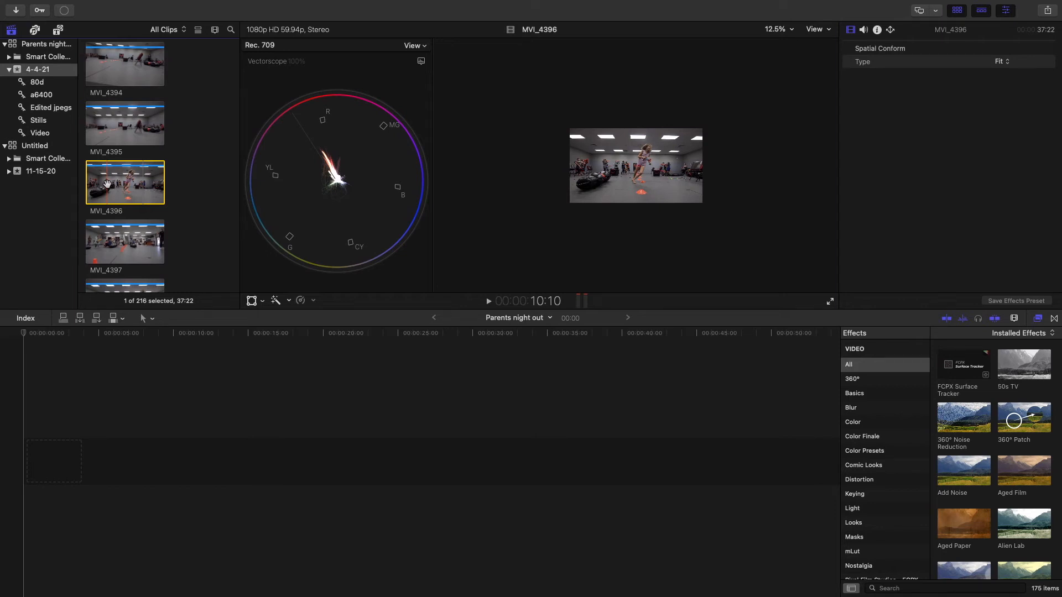
key("i")
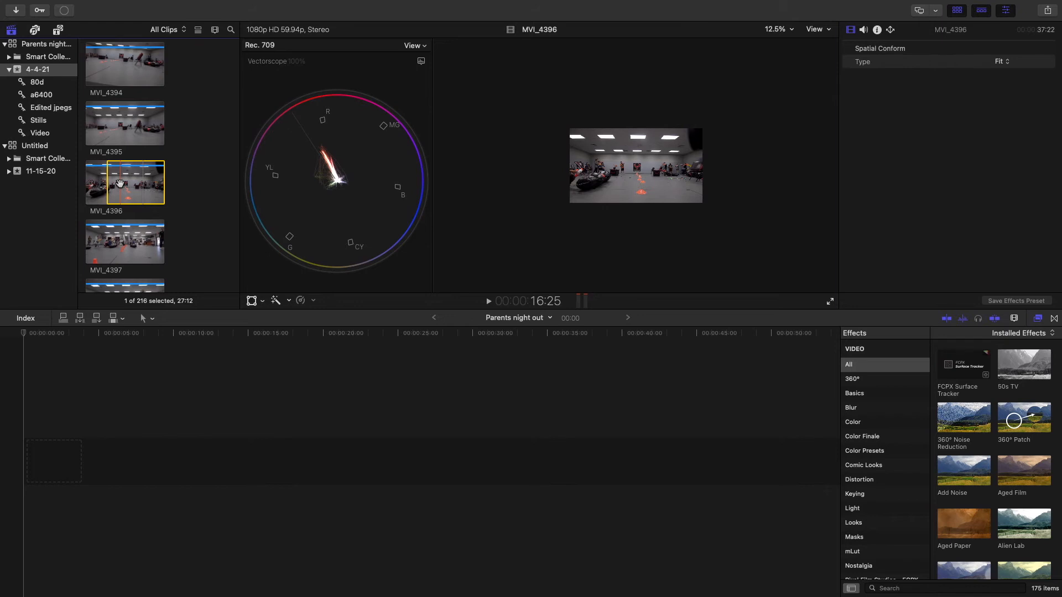
key("o")
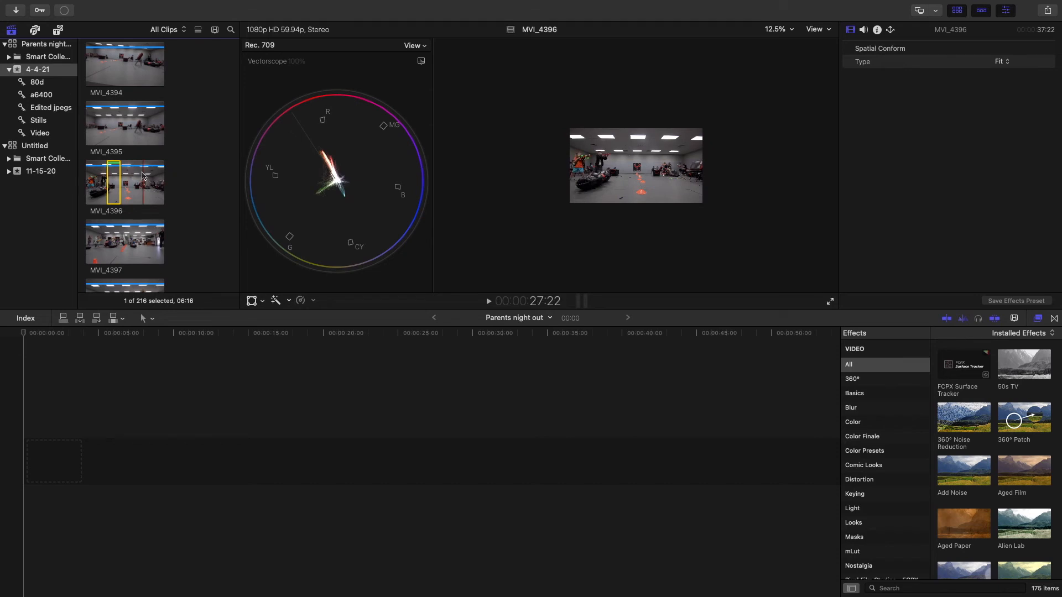
Mark the range from 27:22 to 32:55 in the browser clip MVI_4396 as a favorite.
left_click(142, 175)
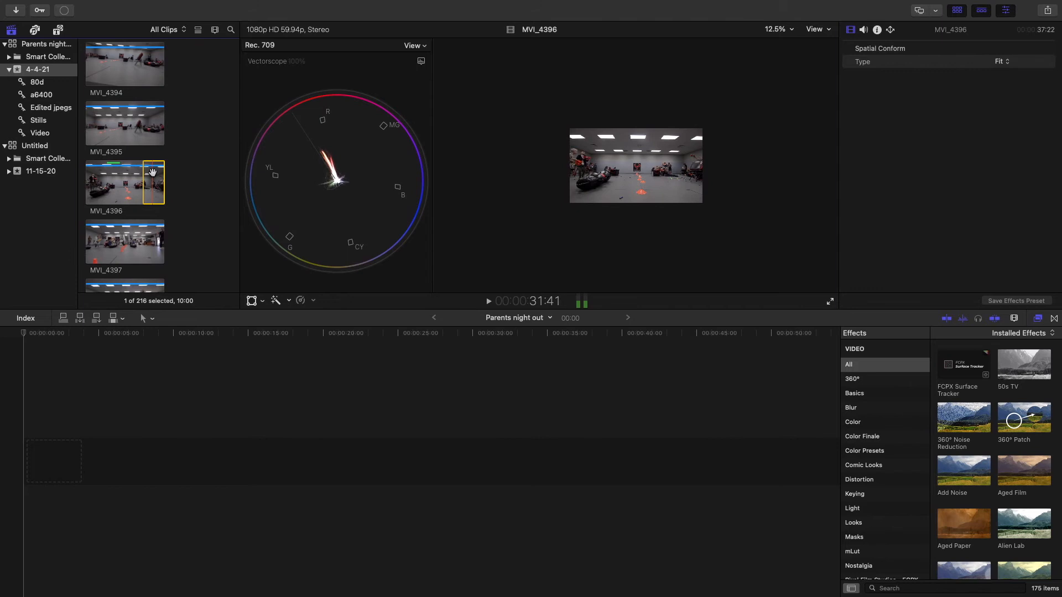
key("o")
key("f")
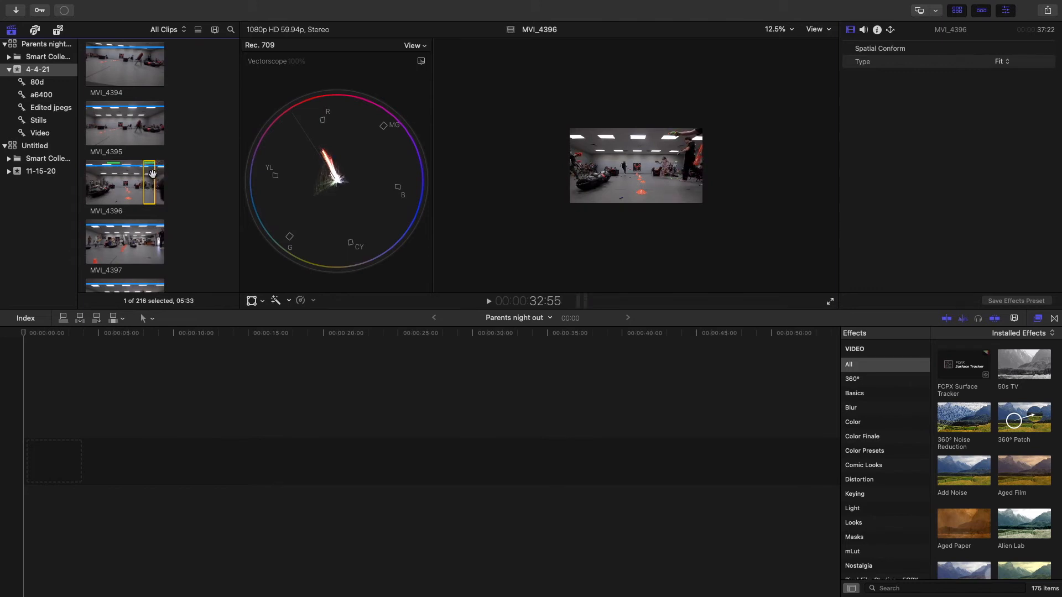
Play the browser clip MVI_4397 and mark the range from 3:47 to 6:18 as a favorite.
scroll(152, 175, "down", 3)
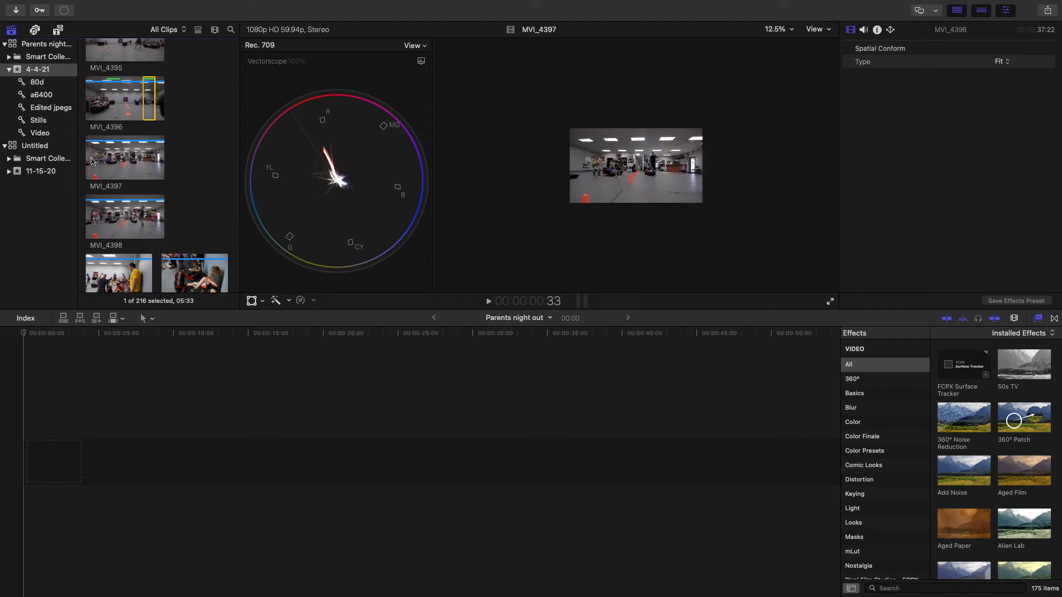
left_click(110, 161)
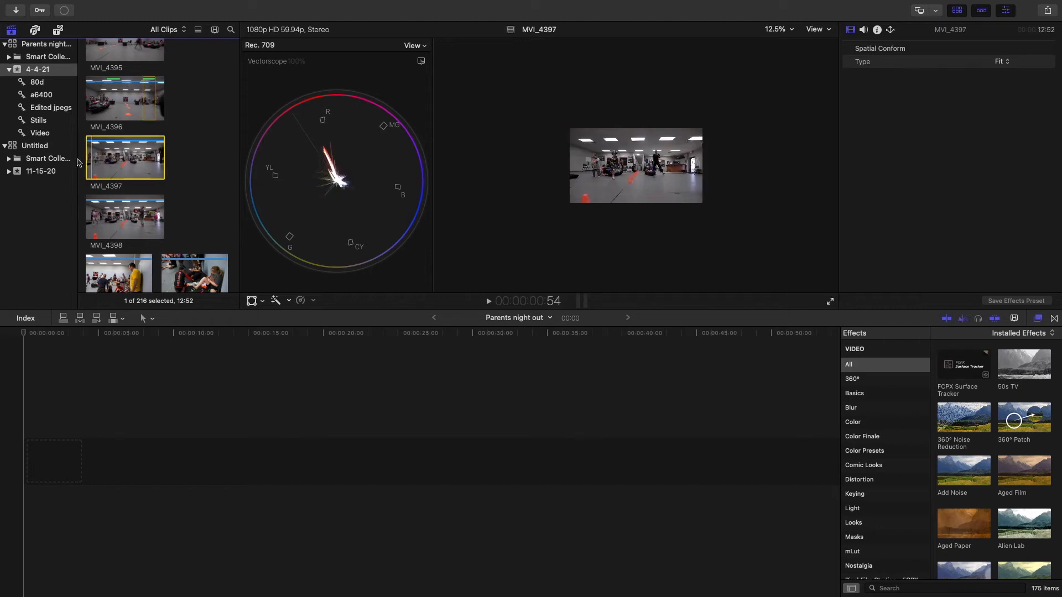
key("space")
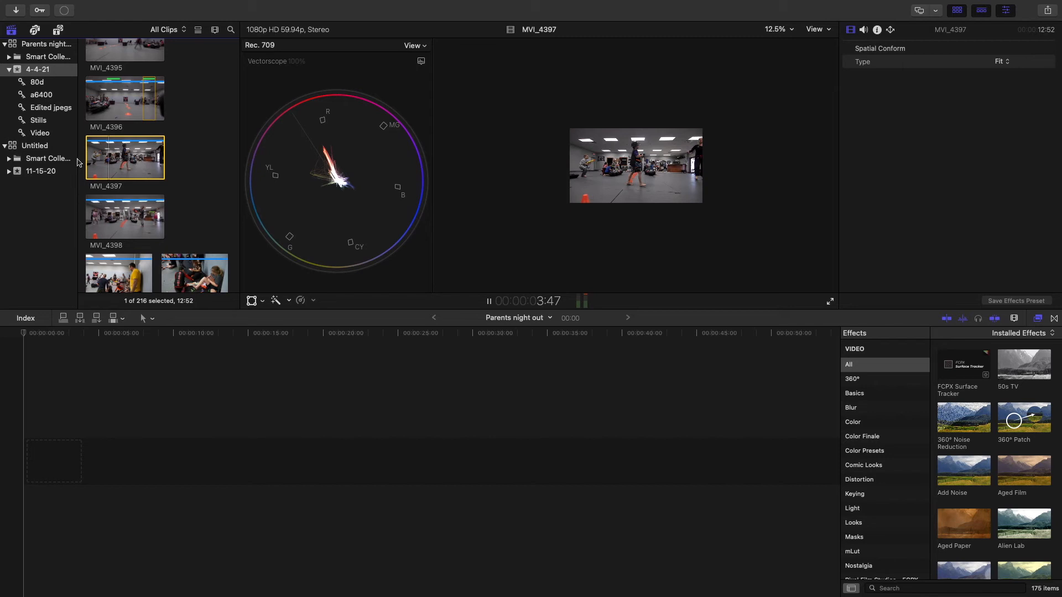
key("i")
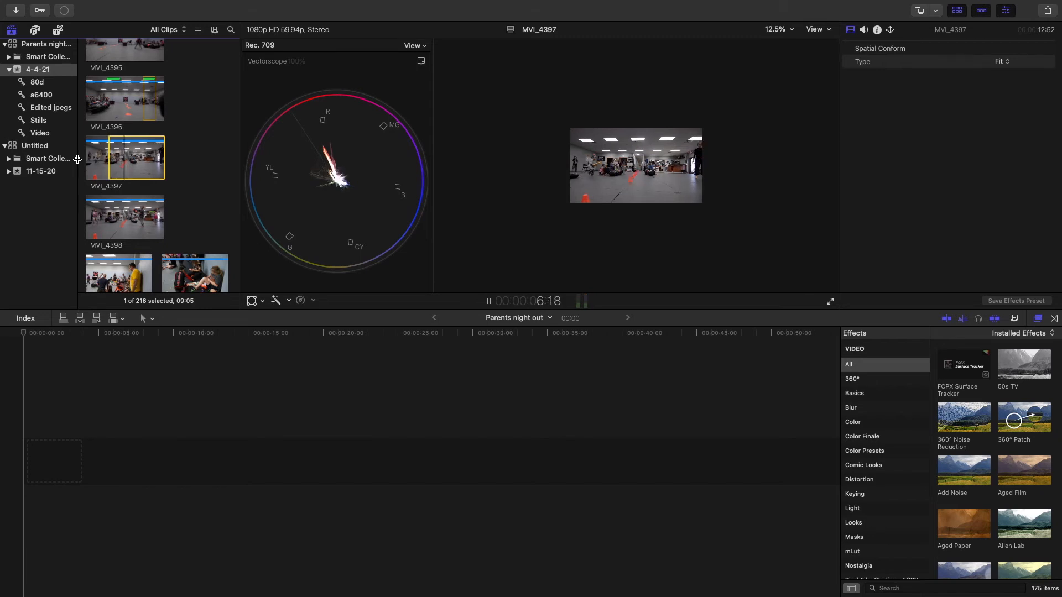
key("o")
key("f")
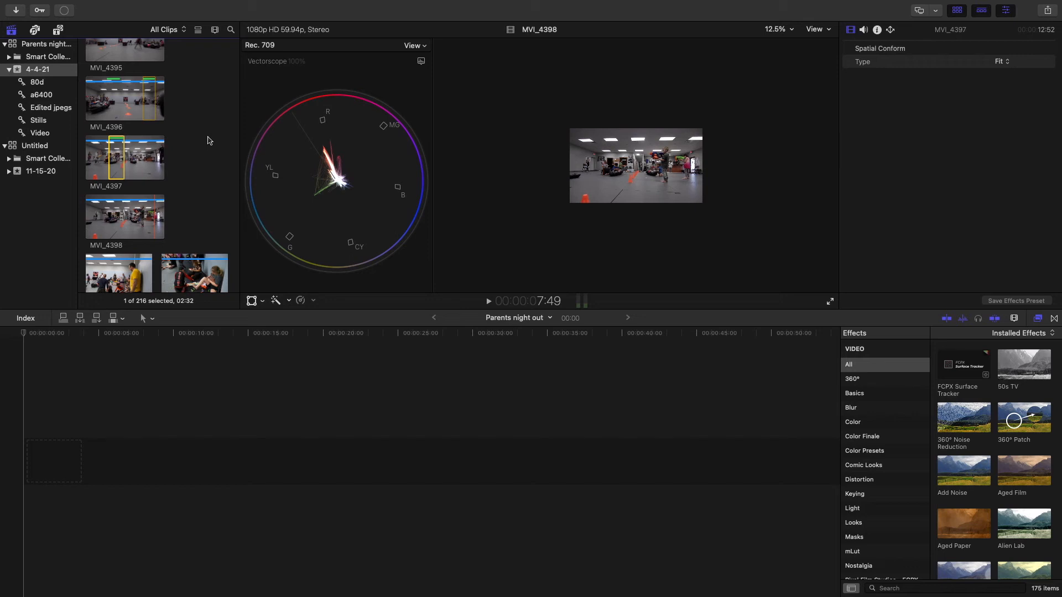
Filter the browser to Favorites and add the MVI_4397 favorite twice, followed by the first MVI_4396 favorite, to the timeline.
left_click(185, 35)
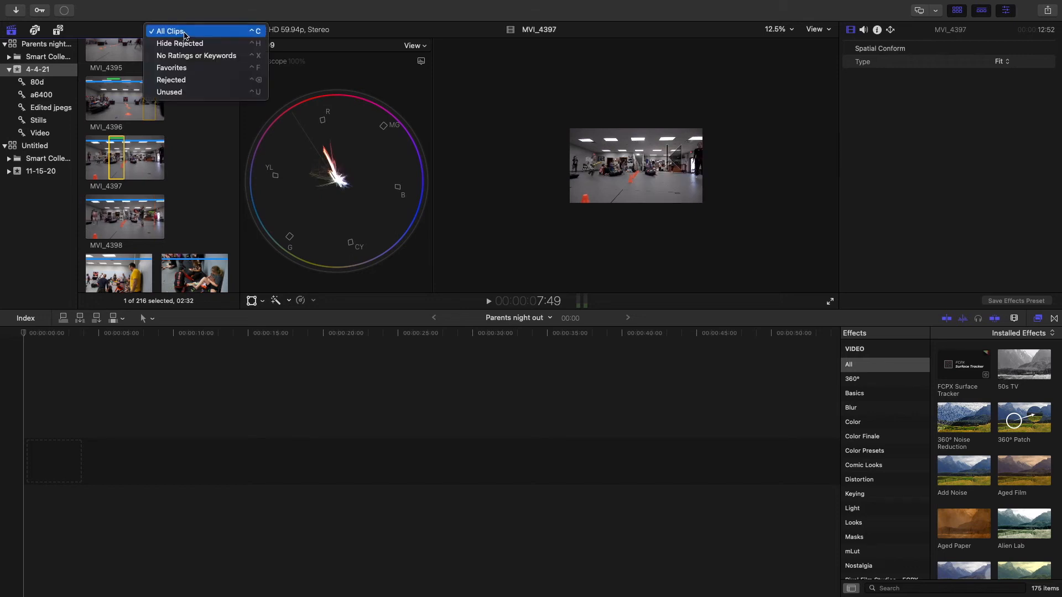
left_click(182, 66)
scroll(191, 133, "down", 2)
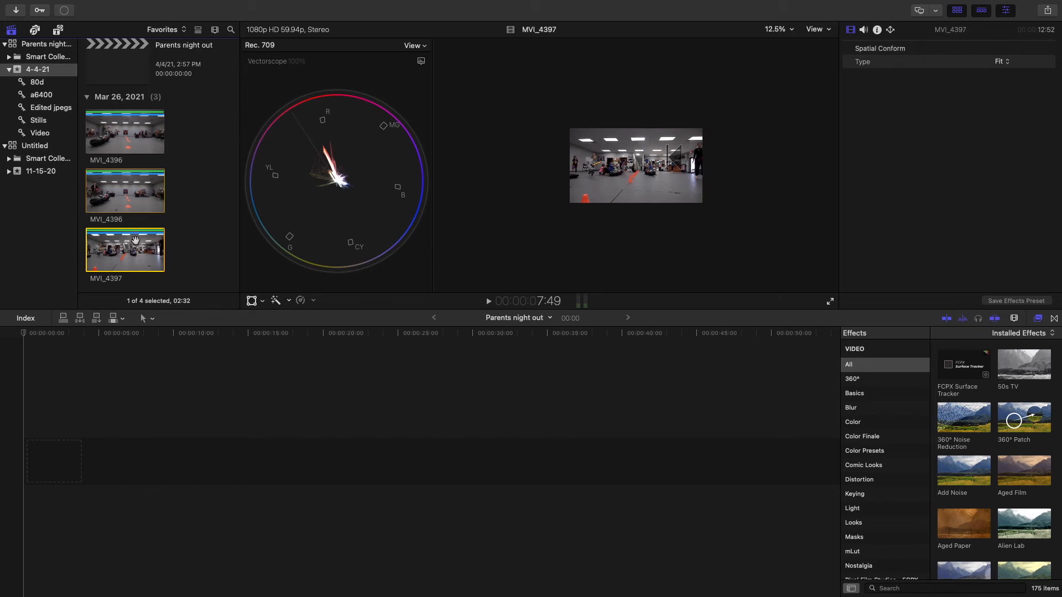
left_click_drag(135, 240, 40, 409)
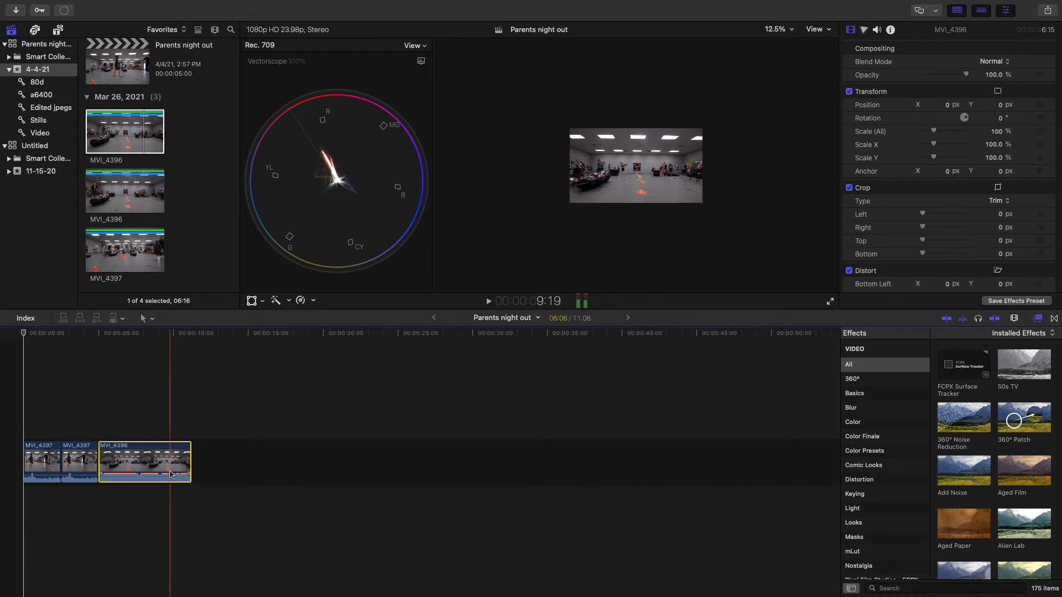
Blade the MVI_4396 timeline clip at two points and delete the middle piece.
left_click(78, 451)
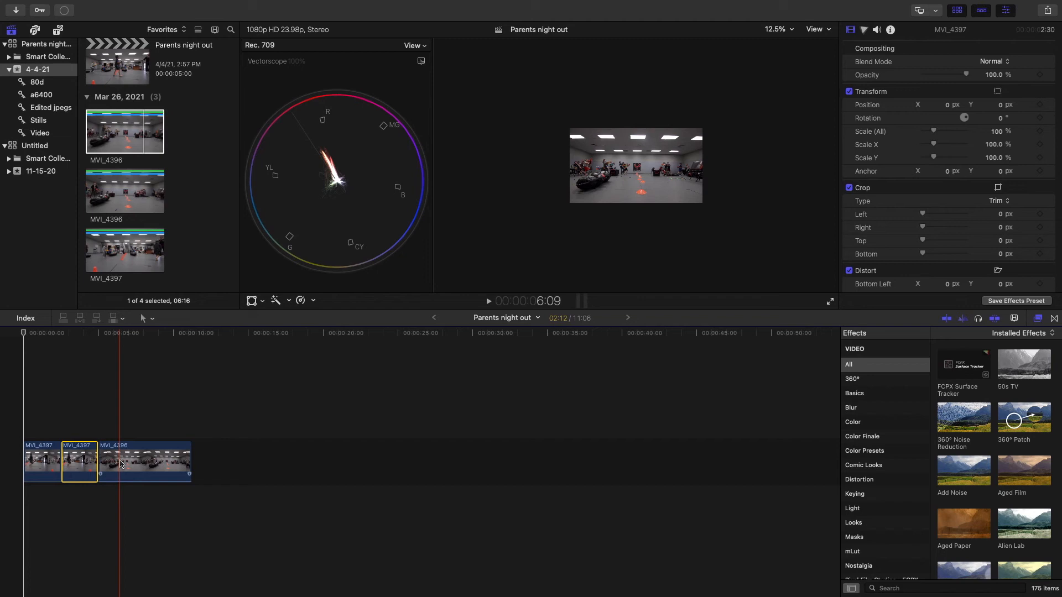
key("b")
left_click(161, 461)
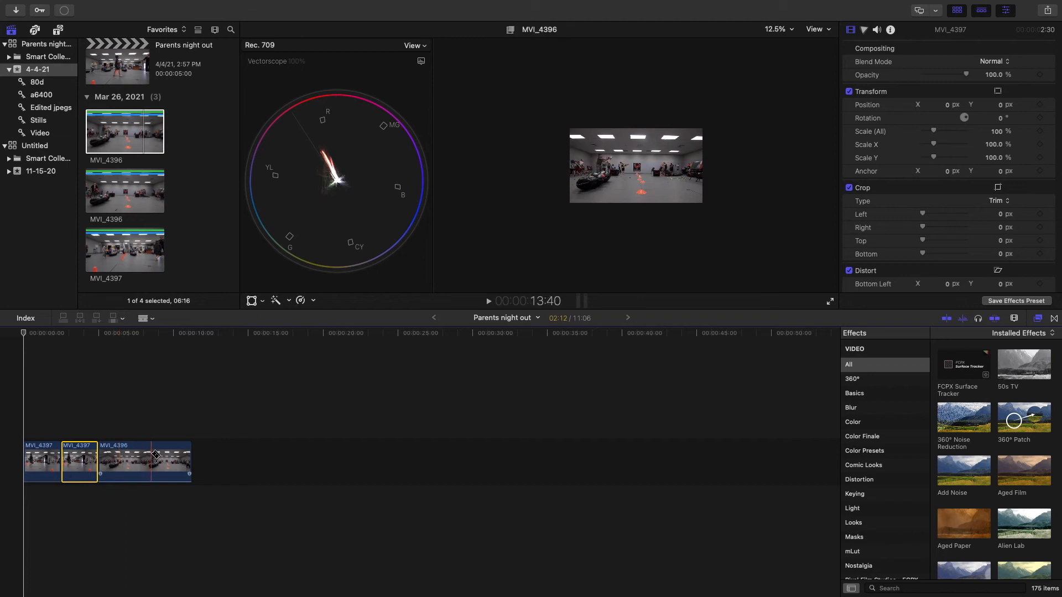
left_click(122, 460)
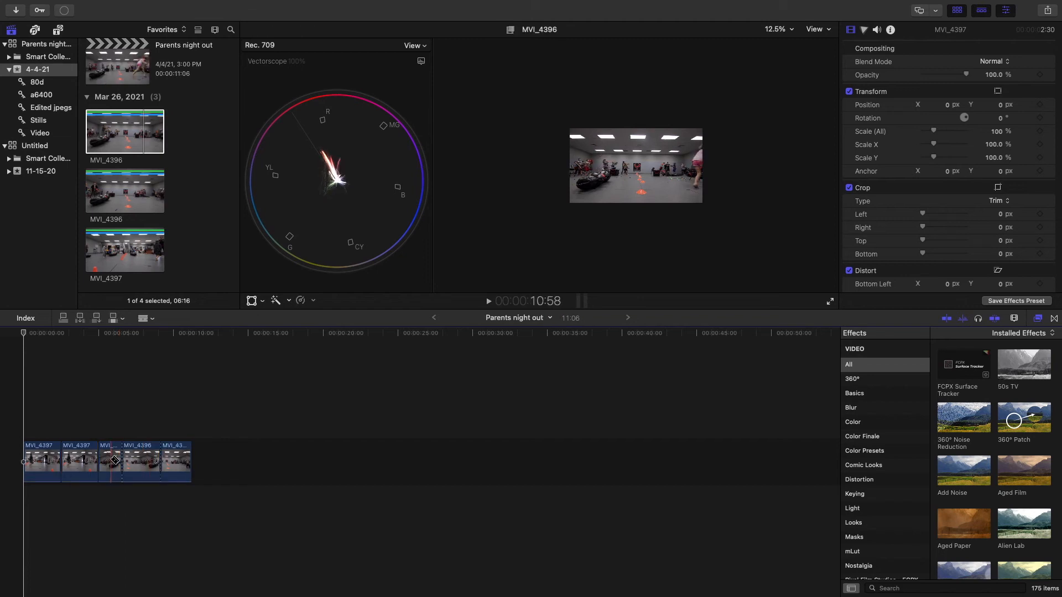
key("a")
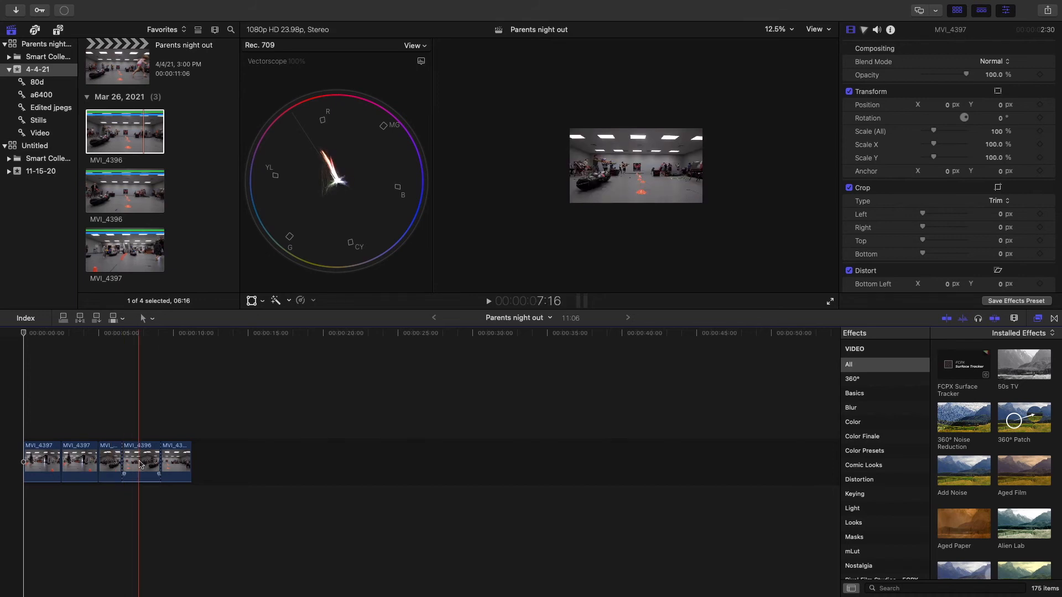
left_click(141, 465)
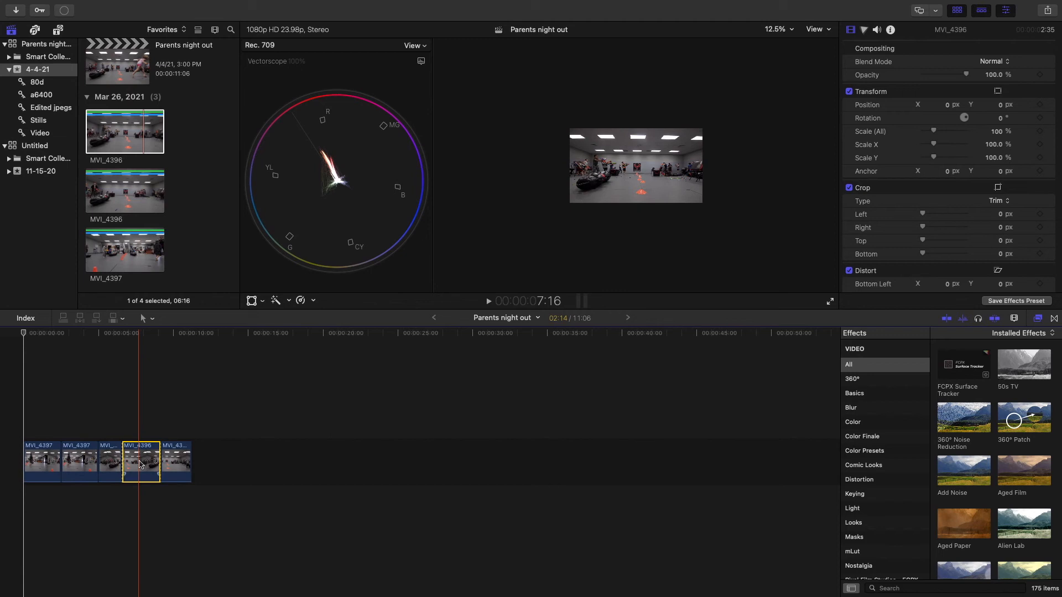
key("Delete")
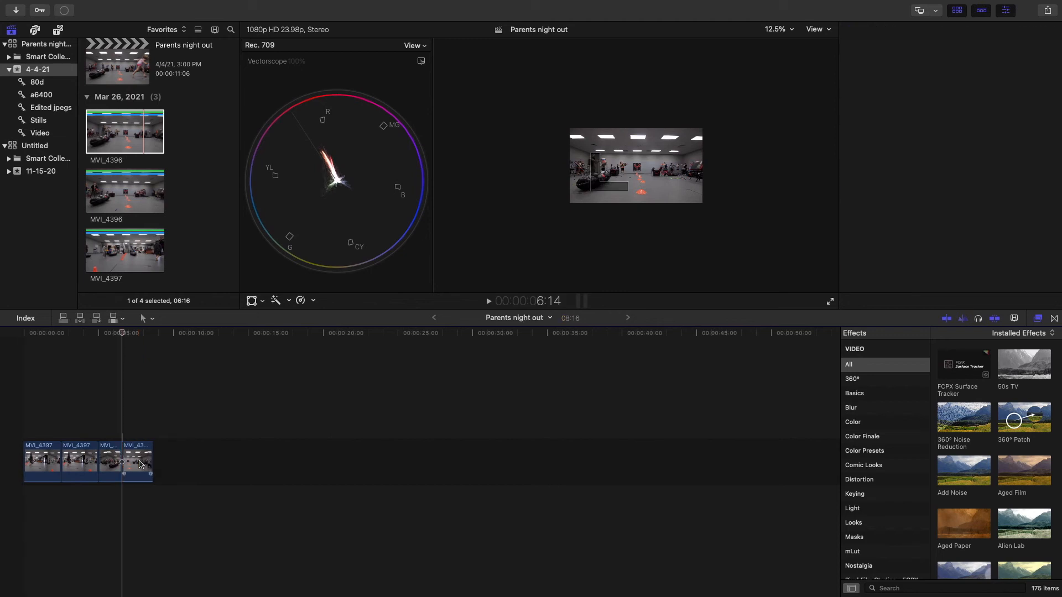
Add a Cross Dissolve transition at the cut between the two MVI_4396 pieces in the timeline.
key("super+equal")
key("super+equal")
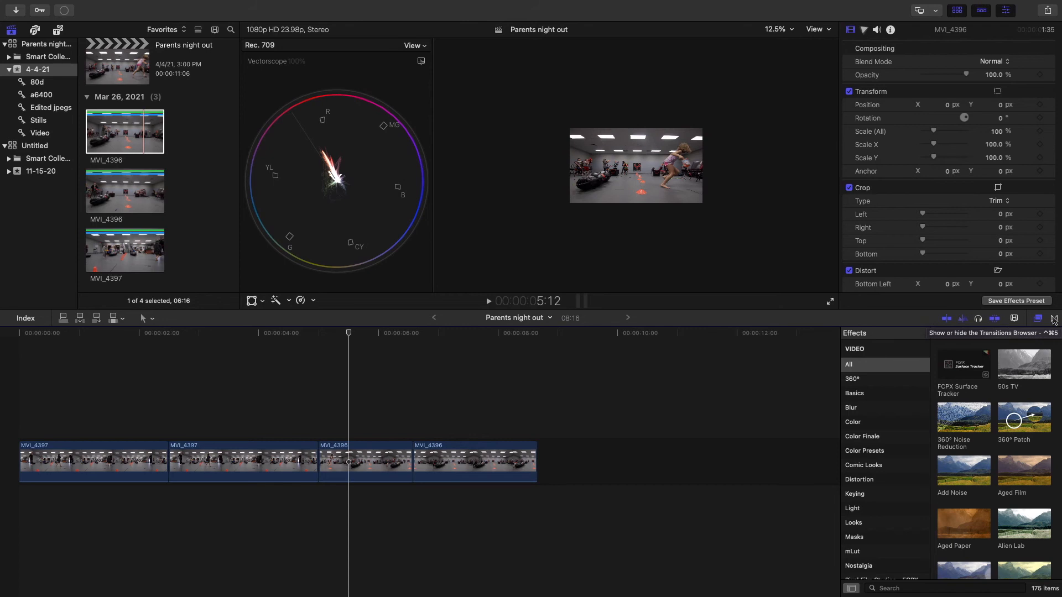
left_click(1054, 318)
scroll(993, 410, "down", 3)
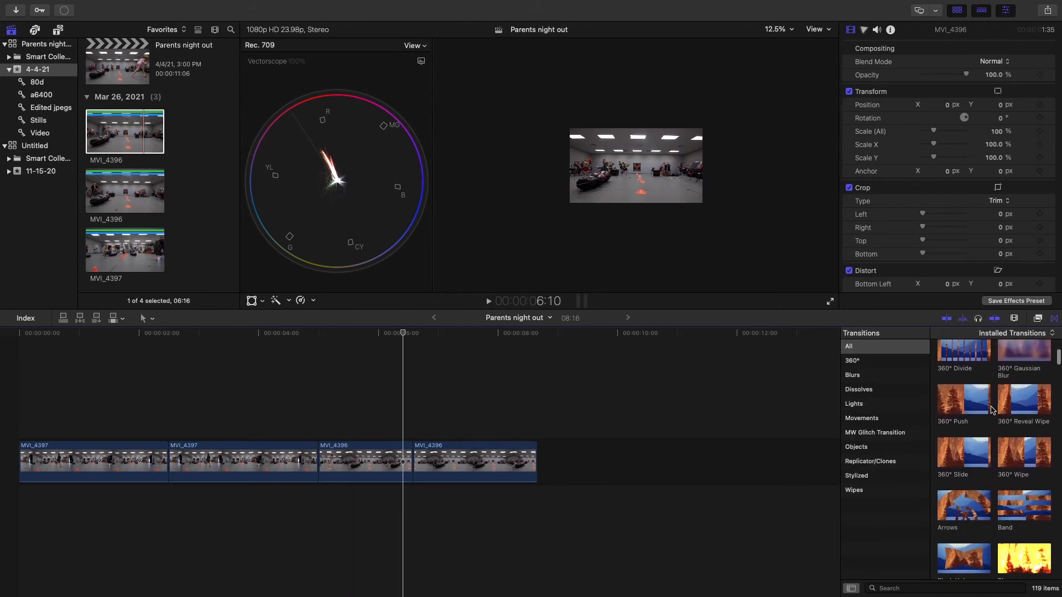
scroll(993, 411, "down", 5)
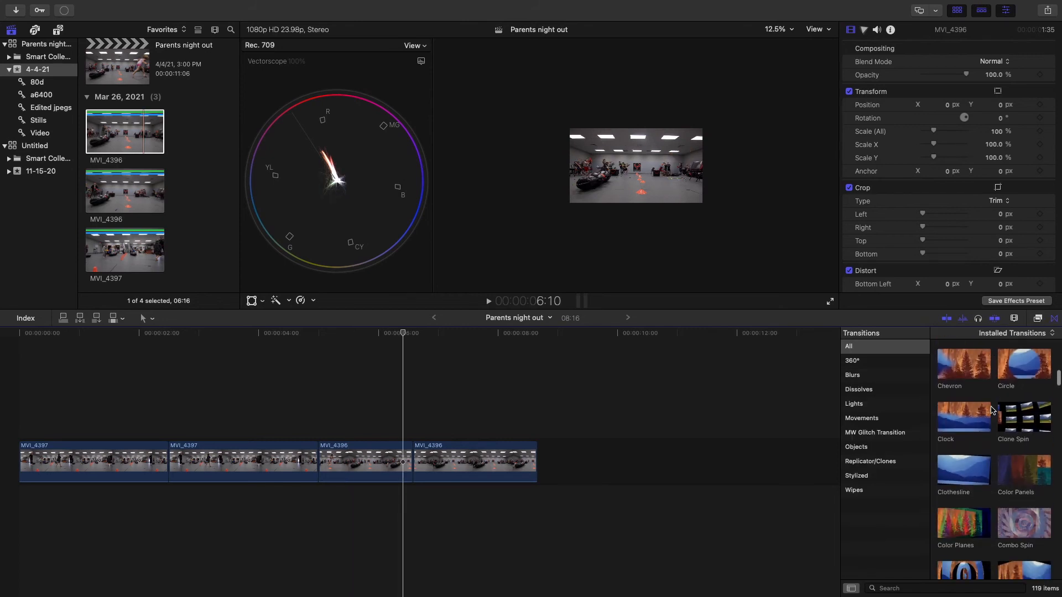
scroll(993, 410, "up", 10)
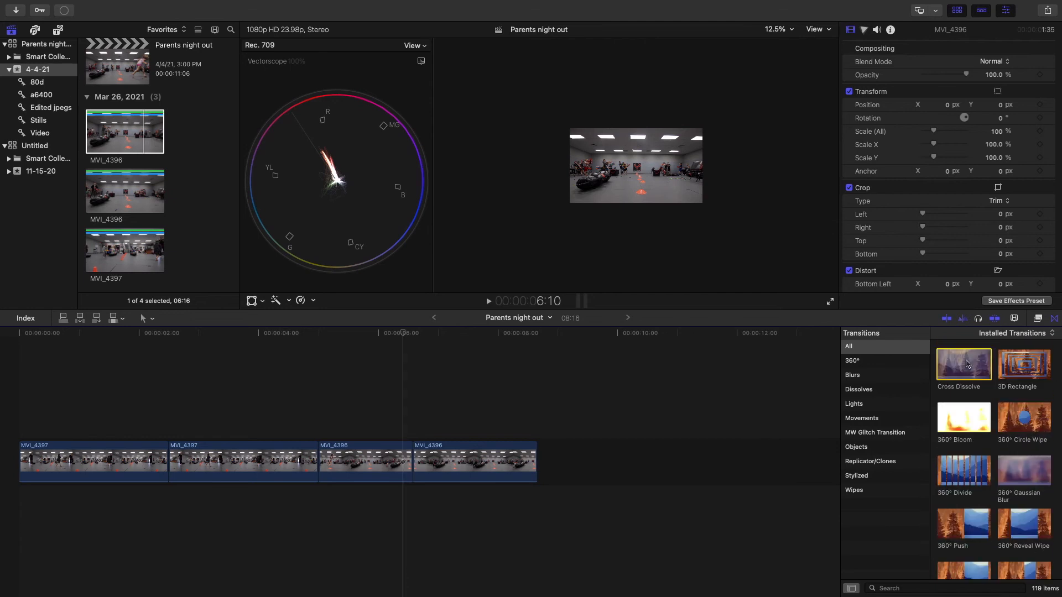
left_click(963, 365)
left_click_drag(962, 365, 385, 462)
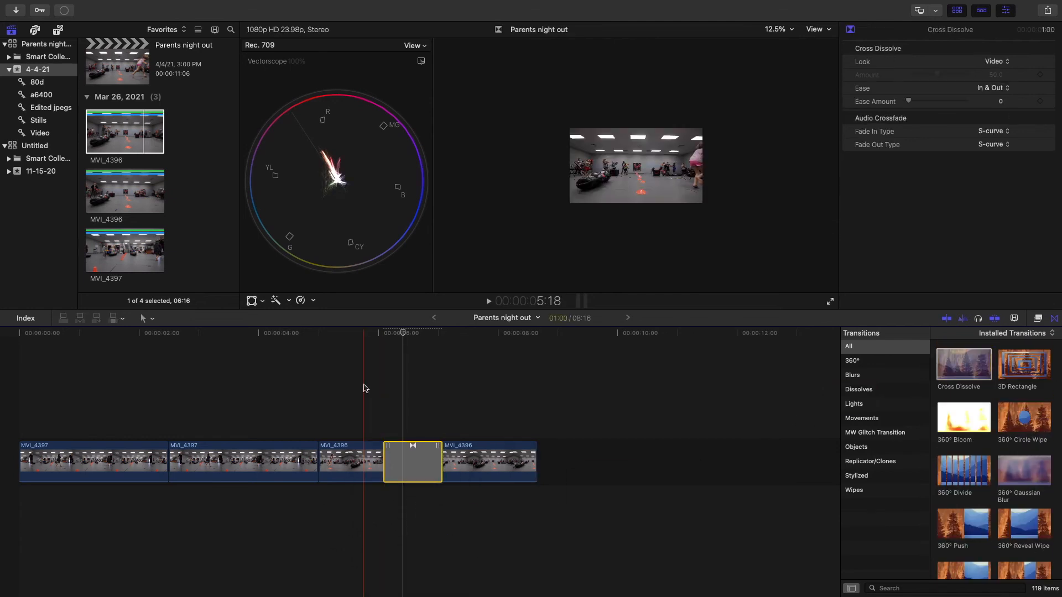
Play back the Cross Dissolve between the MVI_4396 pieces and shorten the transition slightly.
left_click(358, 333)
key("space")
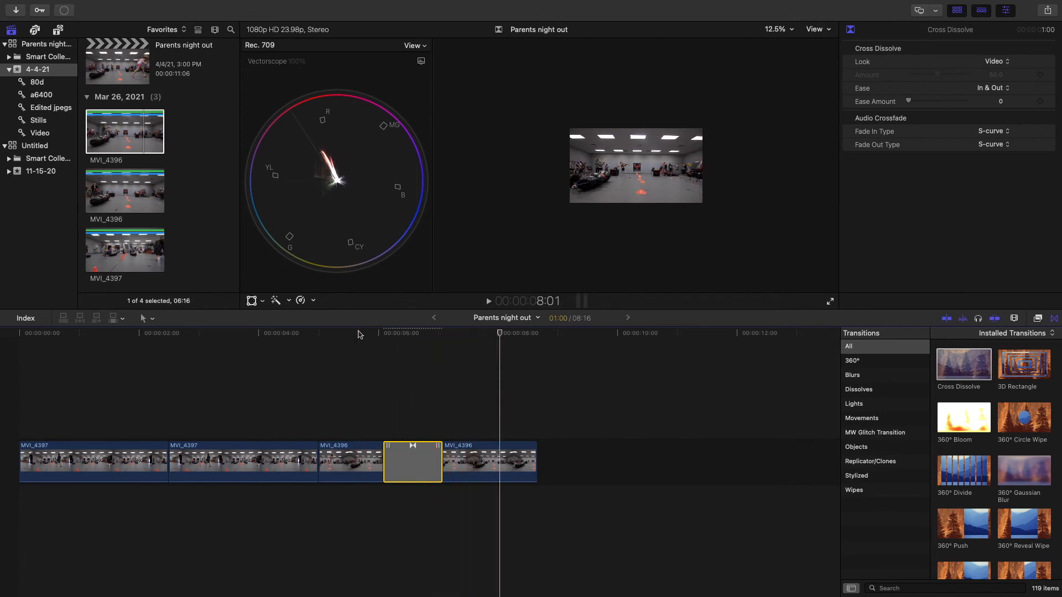
left_click_drag(441, 467, 436, 469)
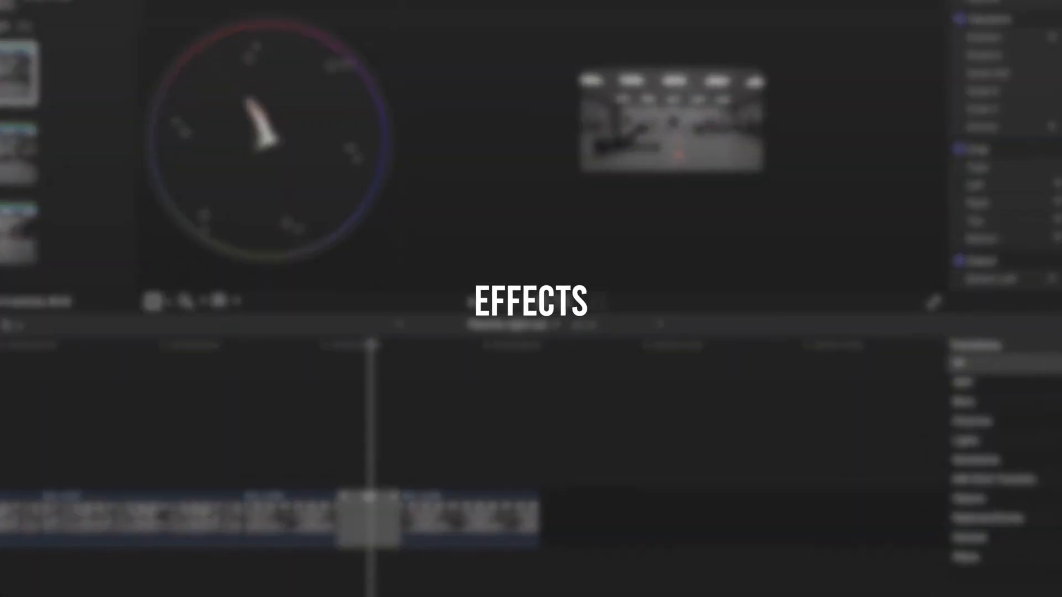
Try the Heat and Hue/Saturation Curves effects on the second MVI_4397 timeline clip and remove the effect again.
left_click(1037, 318)
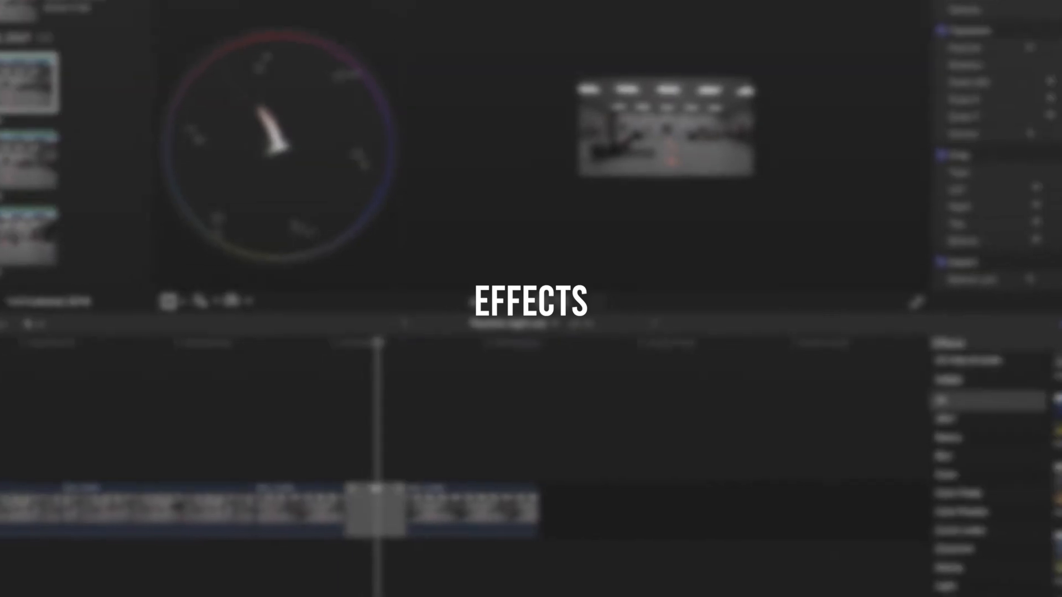
left_click_drag(976, 441, 294, 462)
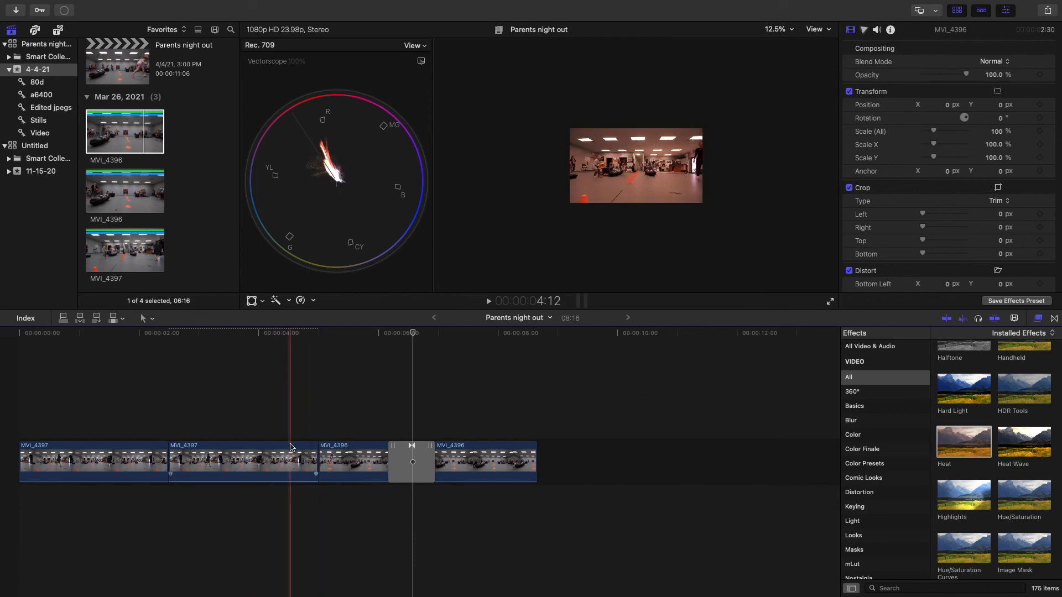
scroll(982, 539, "down", 2)
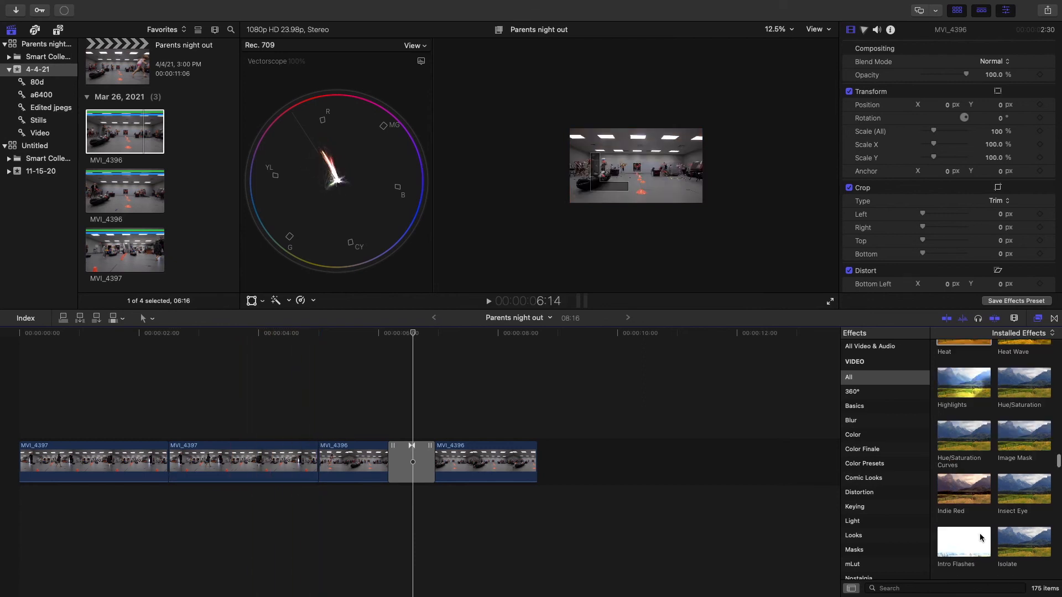
left_click_drag(768, 445, 249, 462)
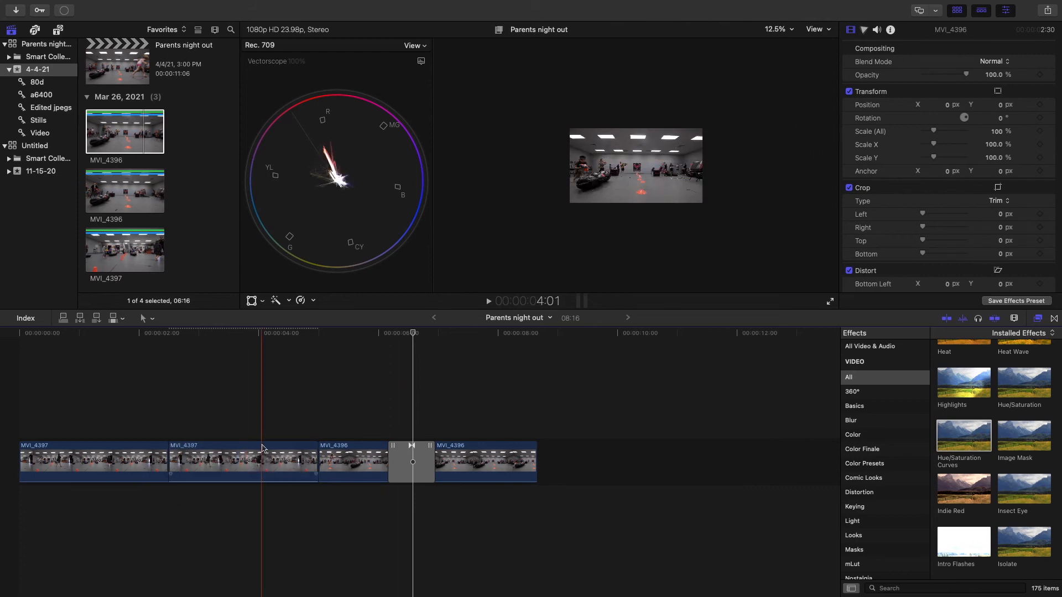
left_click(257, 462)
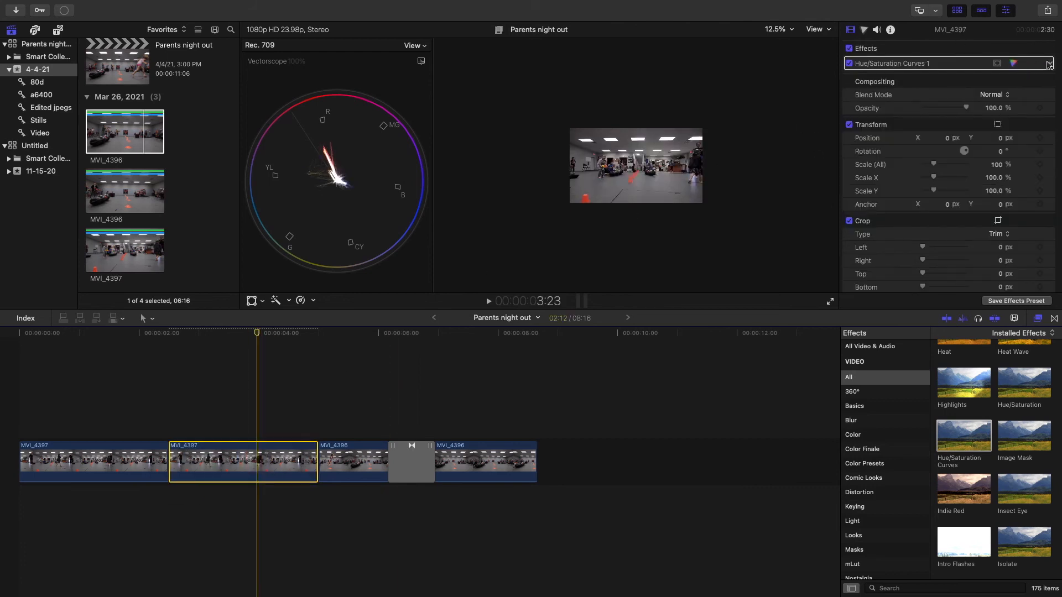
key("Delete")
Try Letterbox effects with 1.85:1 and 2.55:1 aspect ratios on the last MVI_4396 timeline clip and delete both.
scroll(996, 443, "down", 3)
left_click_drag(1024, 368, 268, 456)
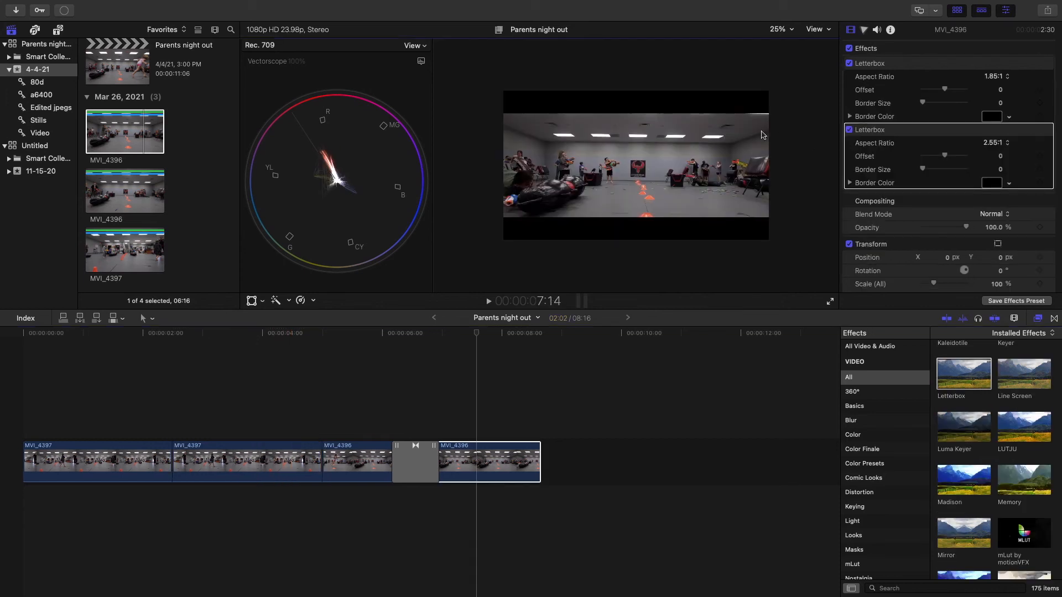
left_click(938, 135)
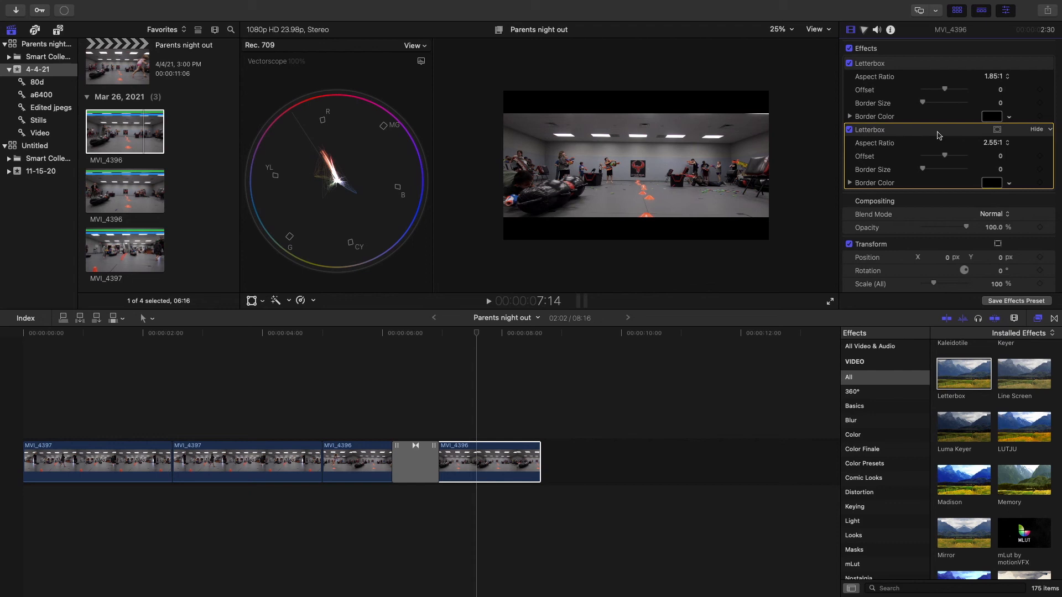
key("Delete")
left_click(932, 65)
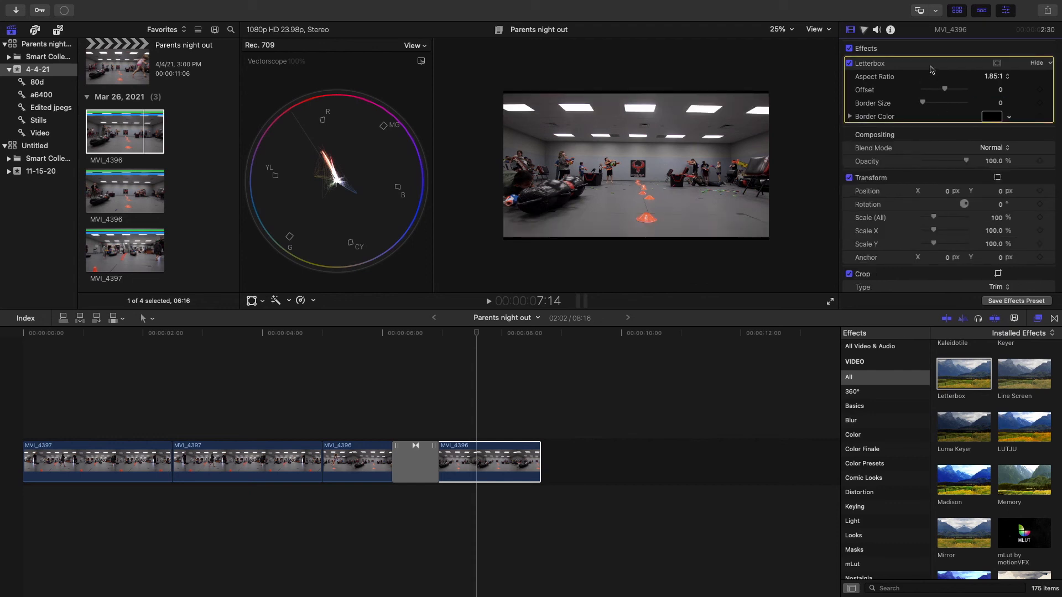
key("Delete")
scroll(956, 476, "down", 3)
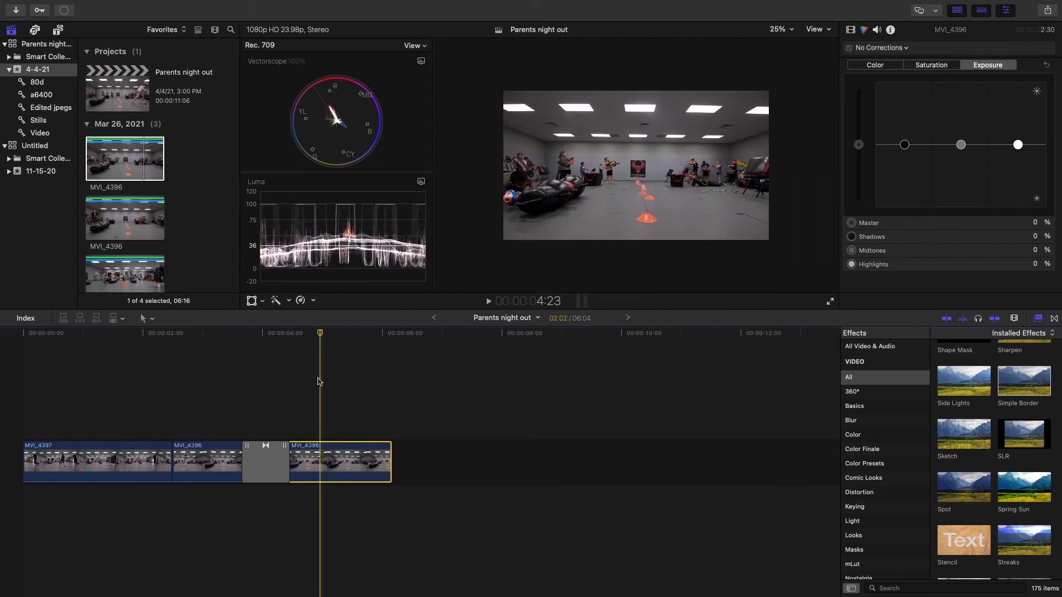
Try lowering and raising the master exposure of the last MVI_4396 timeline clip to 79% and reset it.
left_click(864, 31)
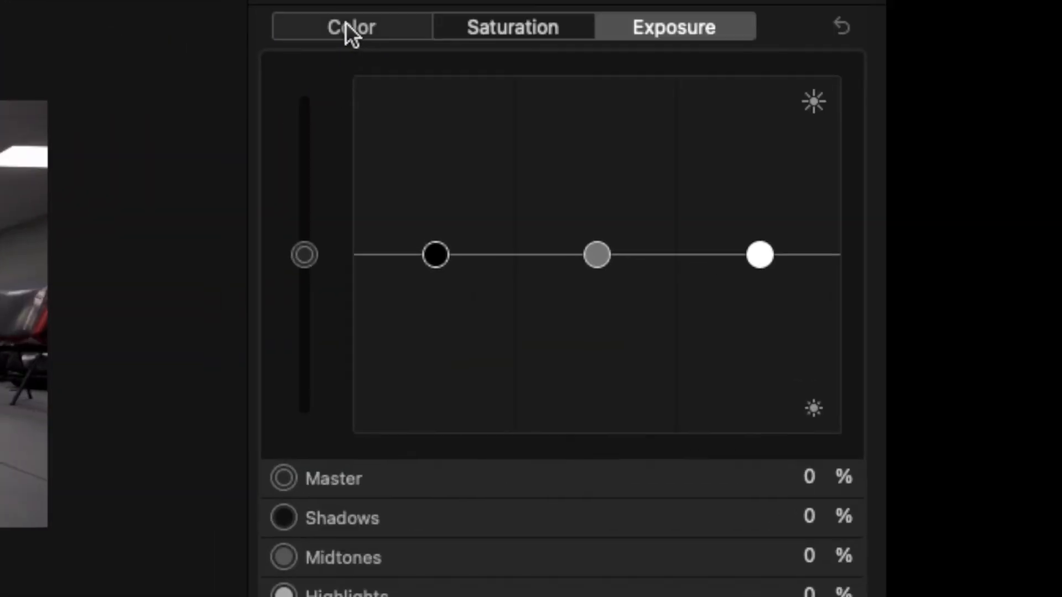
left_click(874, 64)
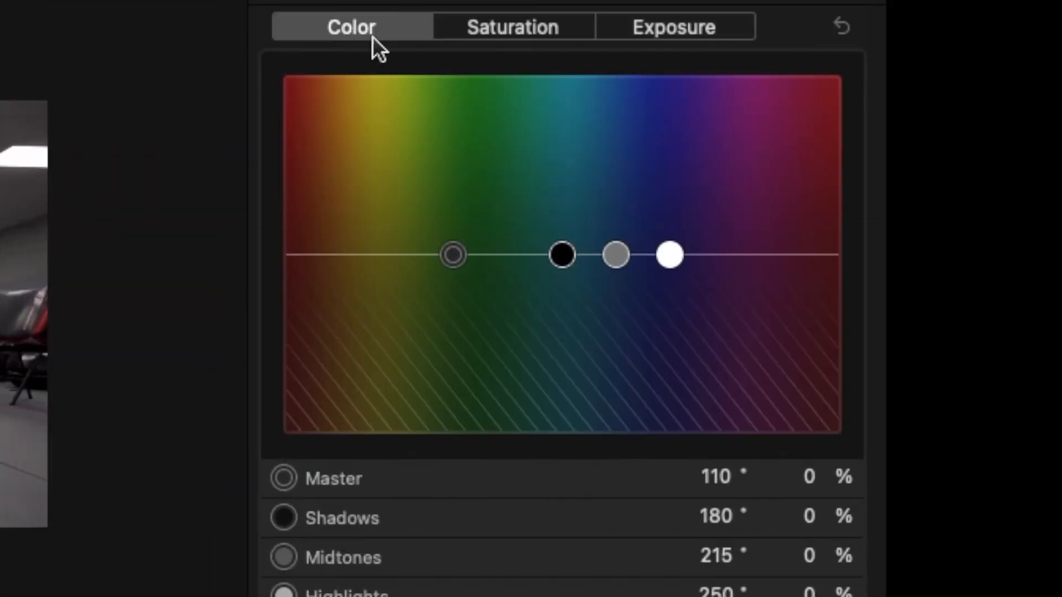
left_click(659, 24)
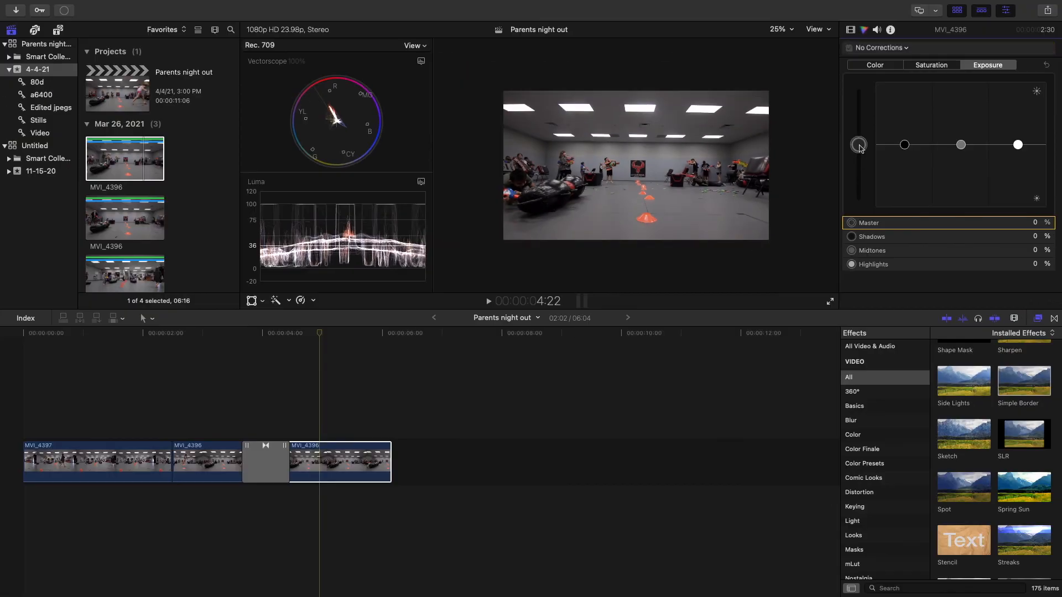
left_click_drag(306, 255, 304, 325)
left_click_drag(859, 171, 860, 98)
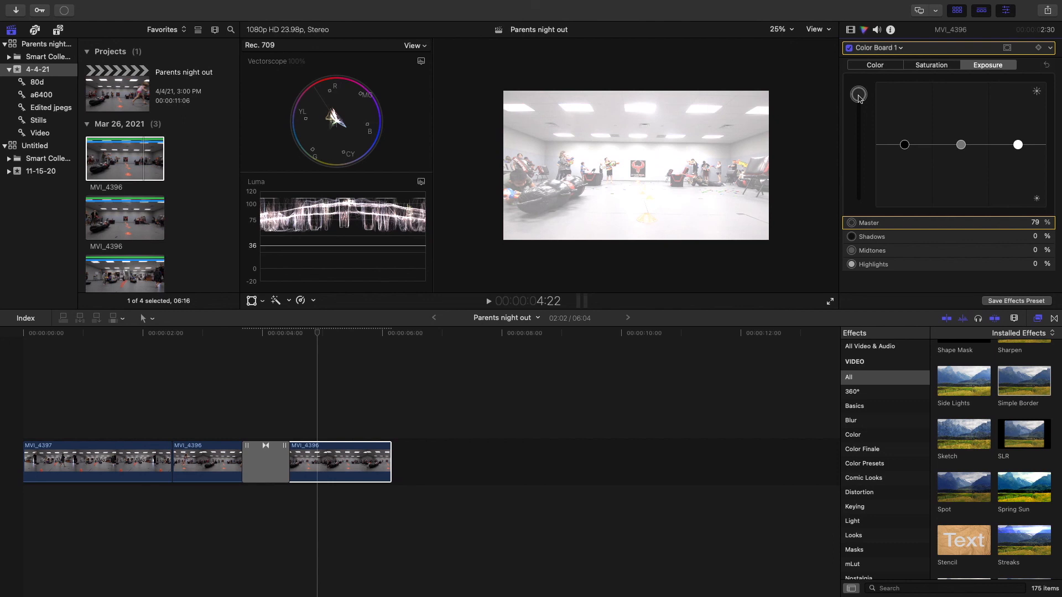
key("Delete")
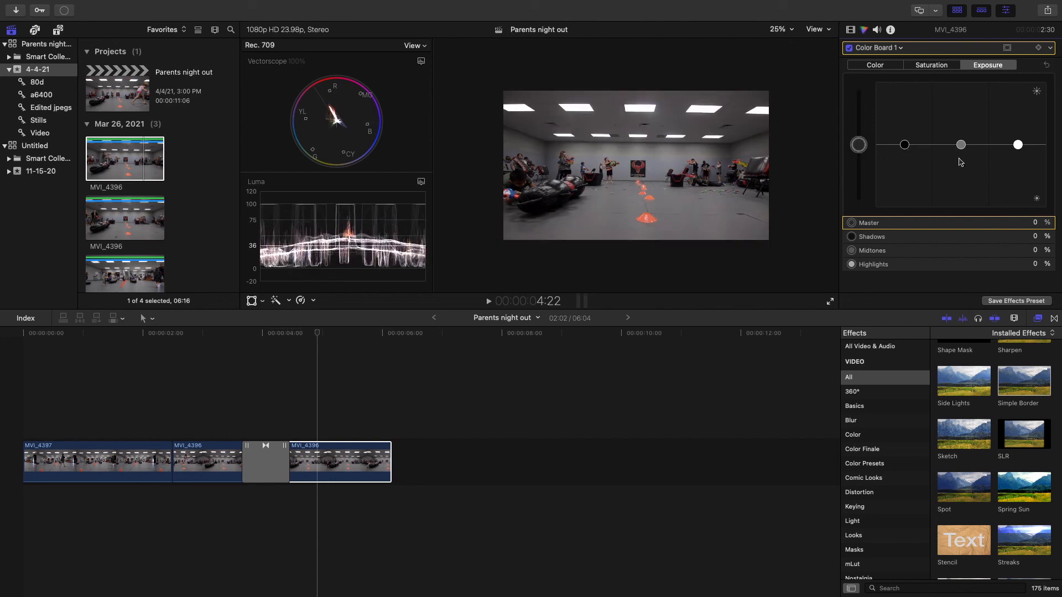
Adjust the last MVI_4396 clip's exposure to -6% shadows, 53% midtones and -10% highlights.
left_click(1020, 147)
left_click(963, 148)
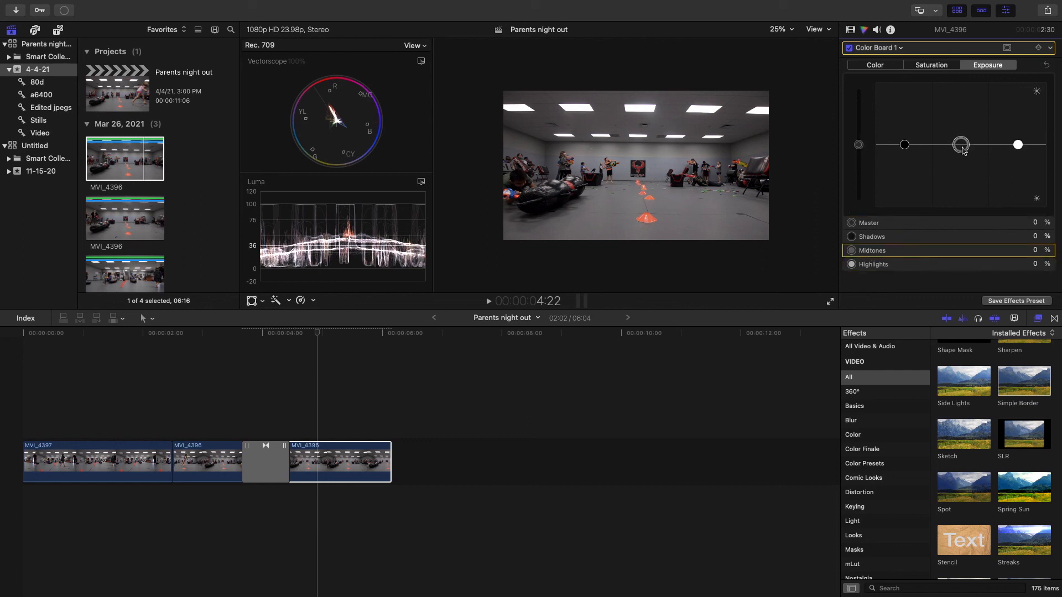
left_click(905, 146)
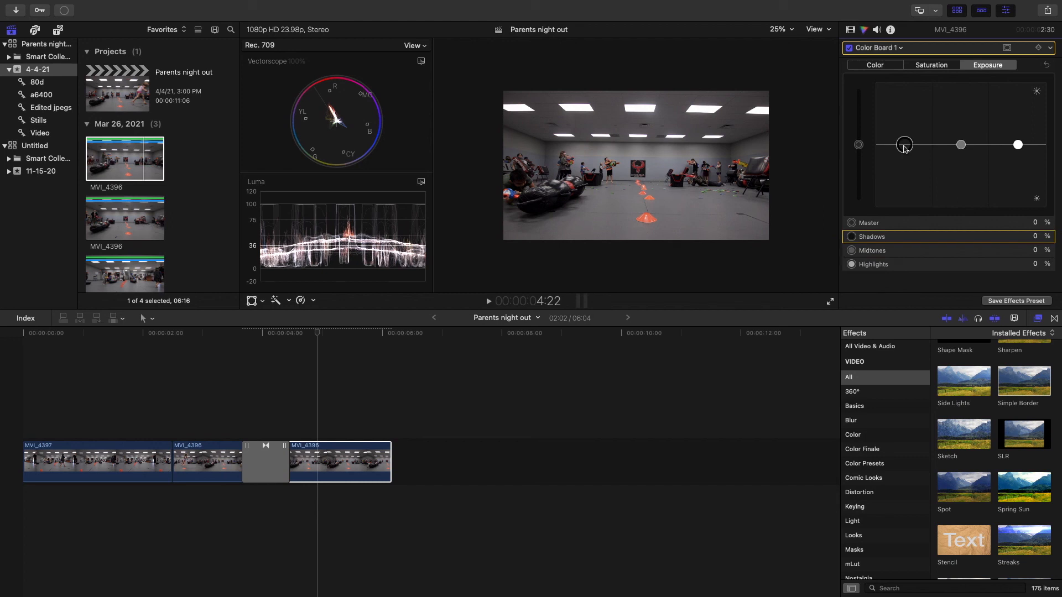
left_click_drag(905, 149, 905, 153)
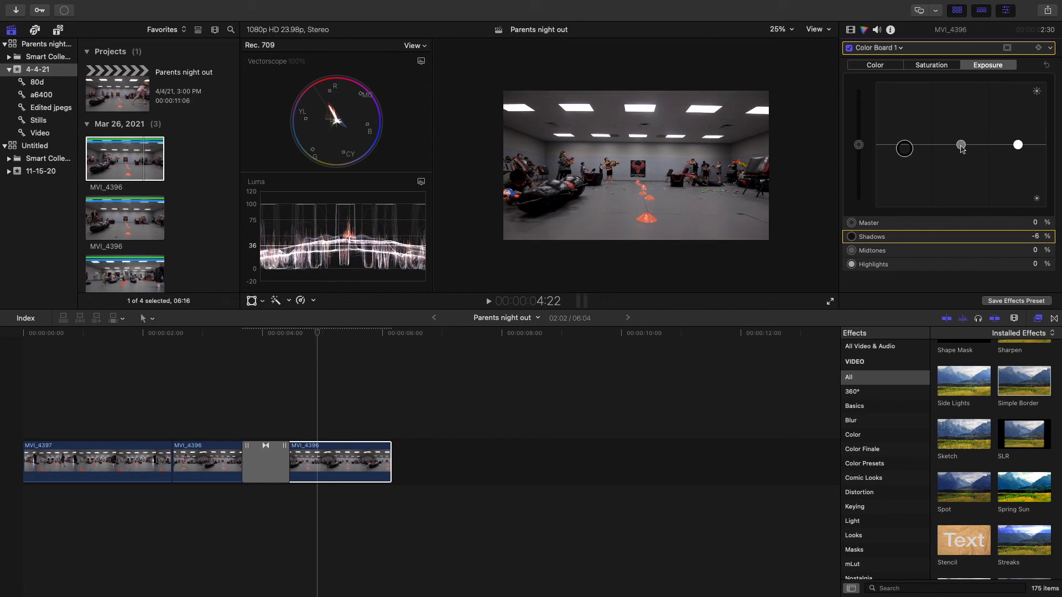
left_click_drag(962, 149, 962, 111)
mouse_move(1018, 145)
left_mouse_down()
mouse_move(1019, 112)
mouse_move(1018, 150)
left_mouse_up()
left_click(315, 336)
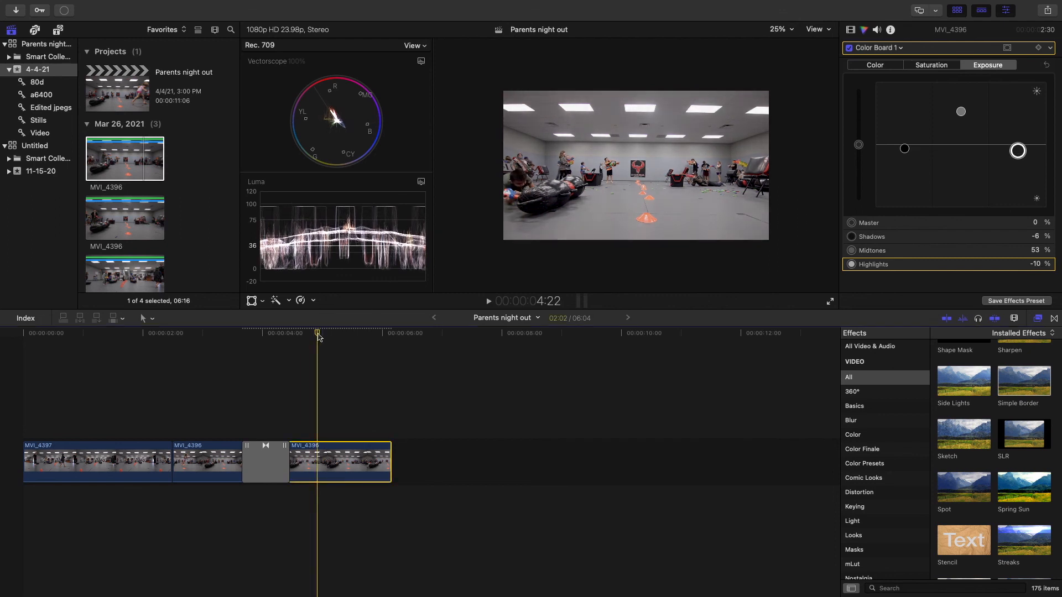
Reduce the saturation of the highlights slightly on the last MVI_4396 clip.
left_click(929, 65)
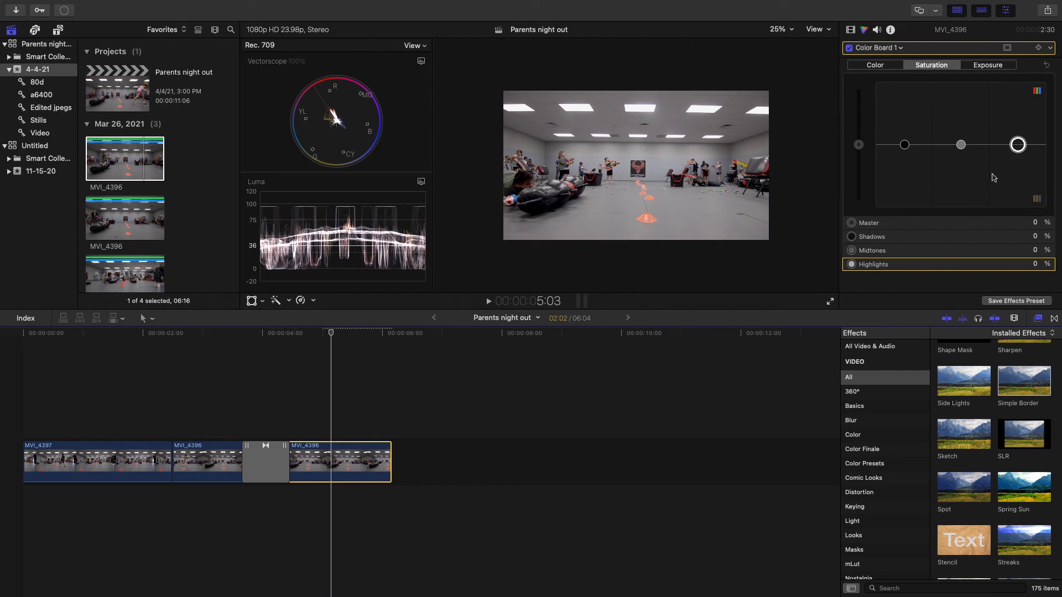
left_click(1018, 145)
mouse_move(1017, 145)
left_mouse_down()
mouse_move(1017, 107)
mouse_move(1013, 199)
mouse_move(1014, 161)
left_mouse_up()
Tint the highlights of the last MVI_4396 clip by setting their color to 50° at -24%.
left_click(875, 65)
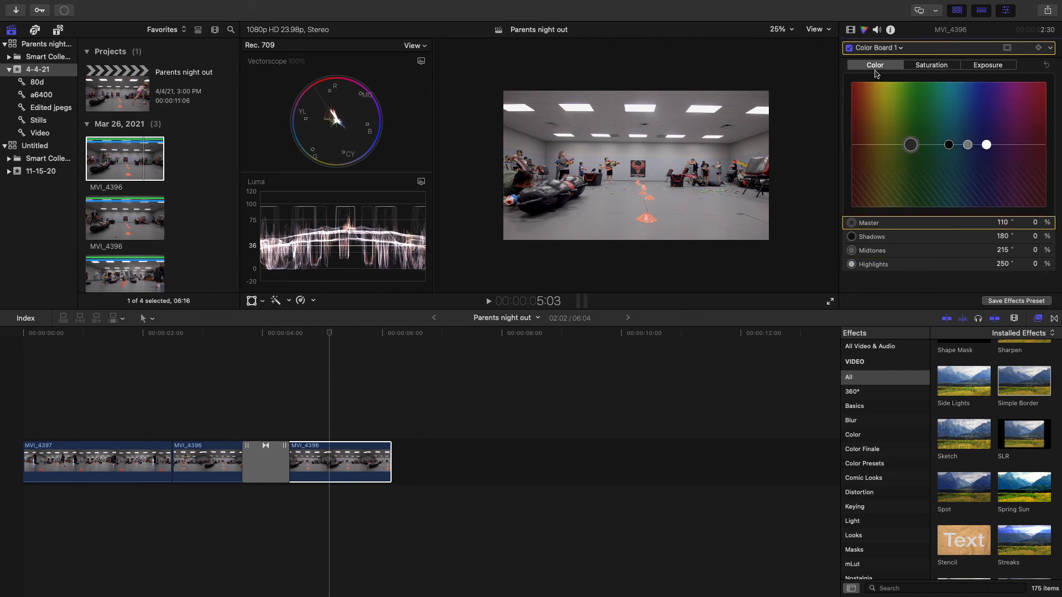
left_click(987, 147)
left_click(968, 145)
left_click(947, 145)
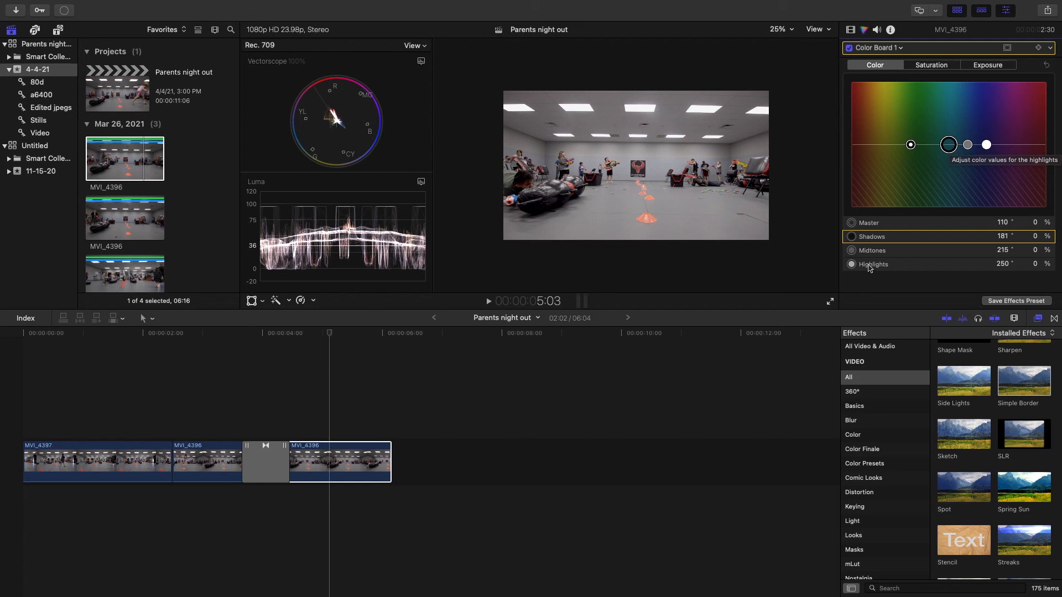
left_click(988, 146)
left_click_drag(991, 148, 878, 160)
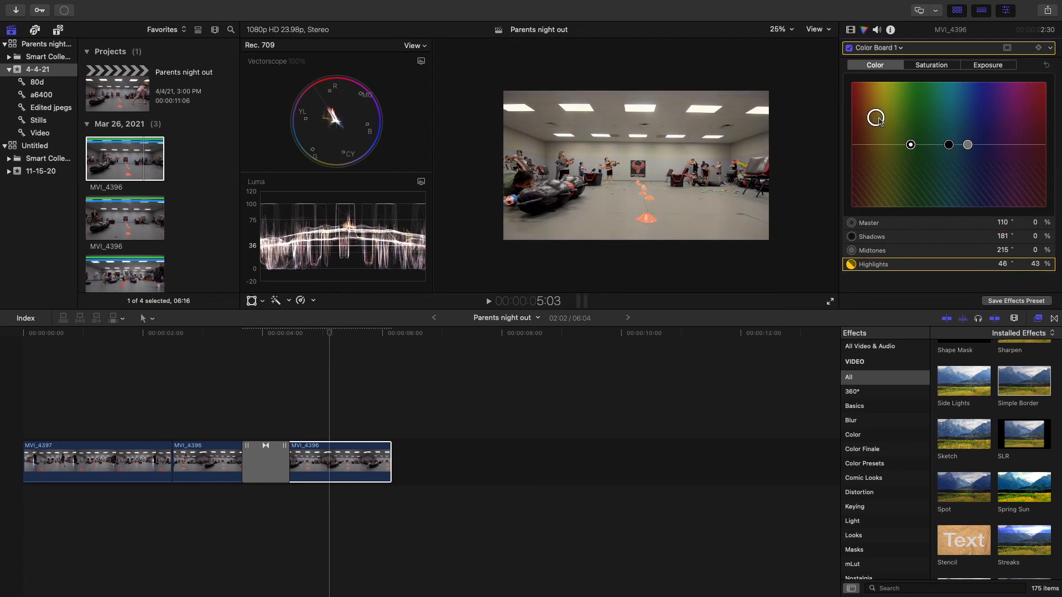
Set the color of the last MVI_4396 clip's shadows to 177° at 13% and its midtones to 94° at -3%.
left_click(949, 145)
mouse_move(949, 145)
left_mouse_down()
mouse_move(948, 125)
mouse_move(946, 137)
left_mouse_up()
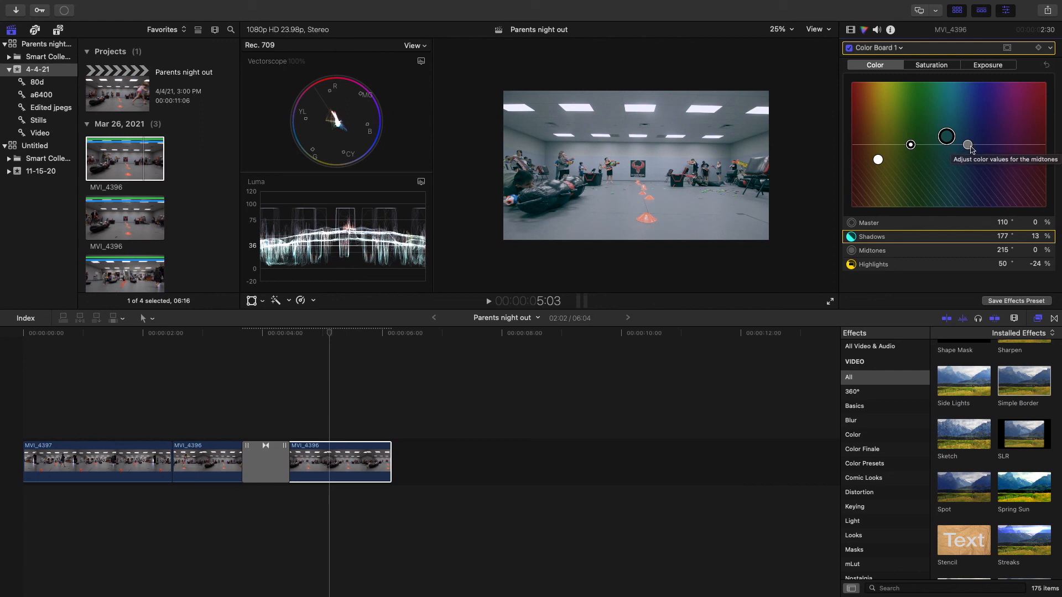
left_click_drag(972, 149, 905, 149)
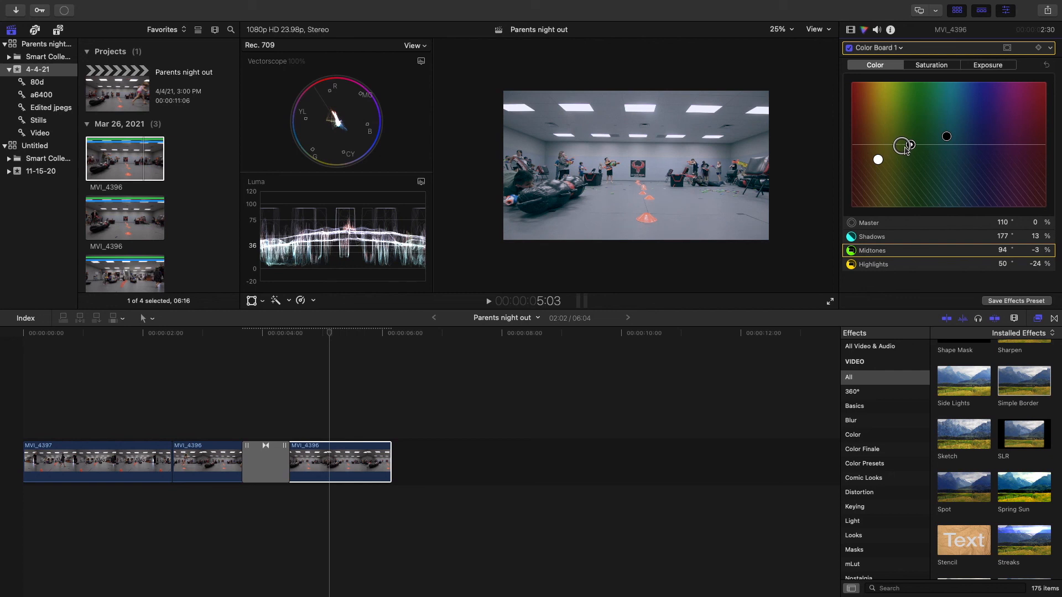